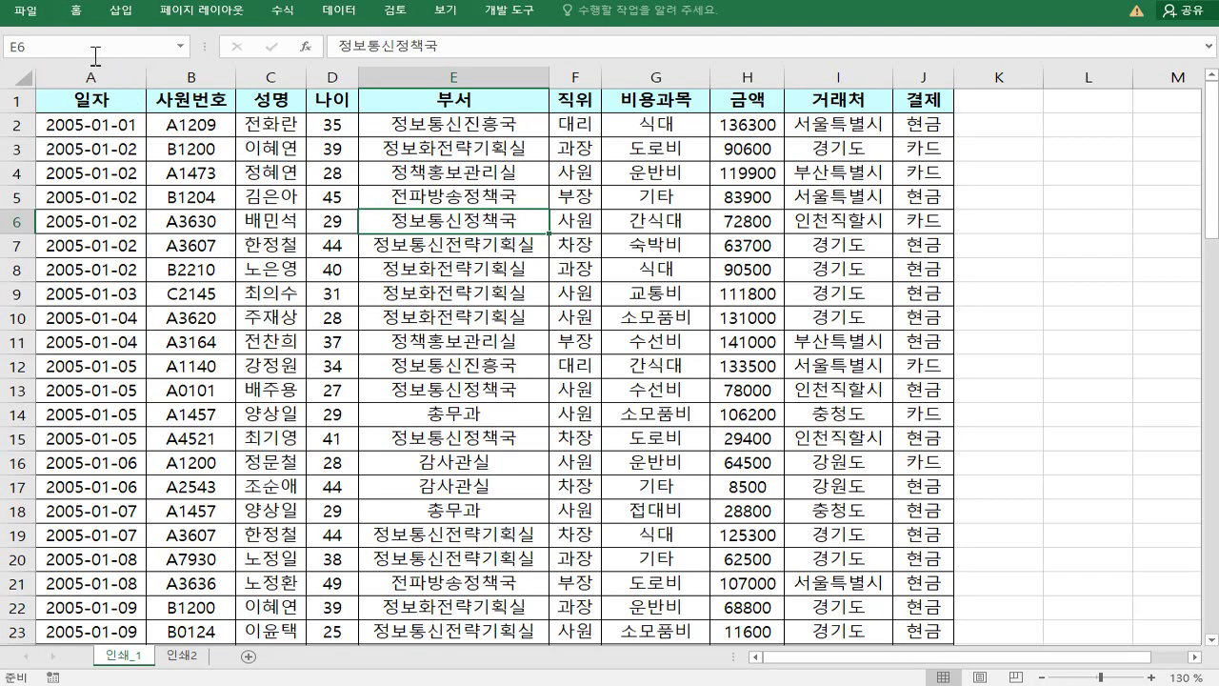
Step: Show the margin guides in the print preview of sheet 인쇄_1 and lower the top margin to about 2 cm
left_click(37, 15)
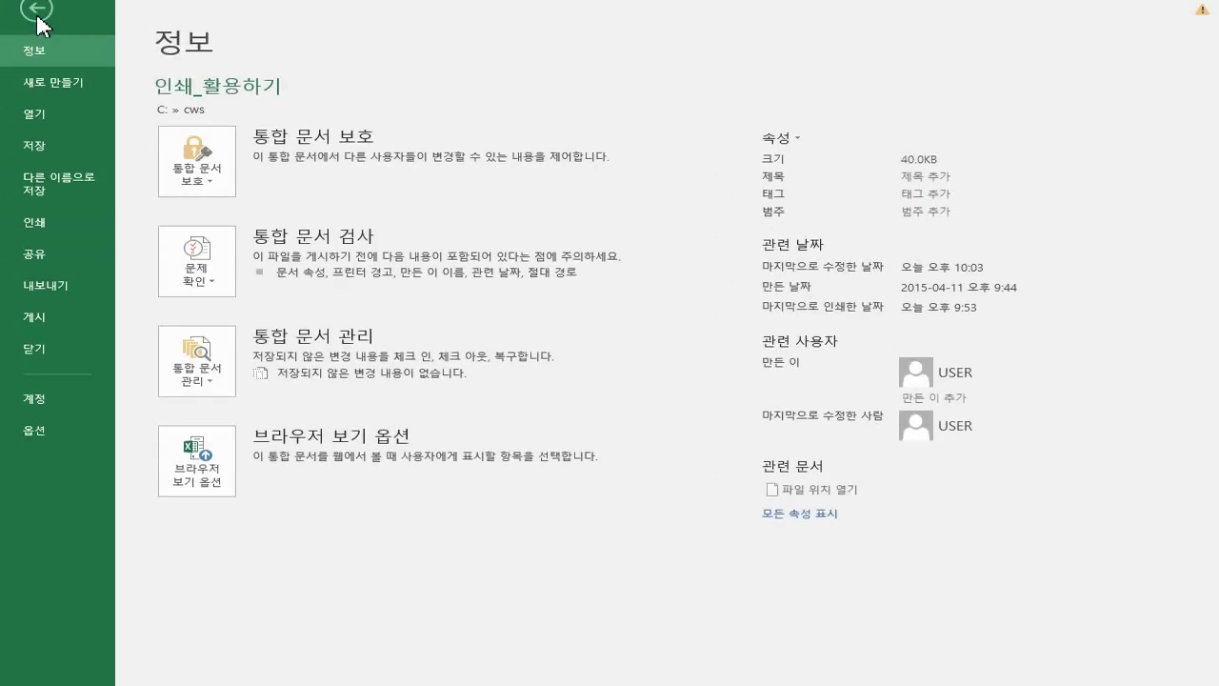
left_click(63, 219)
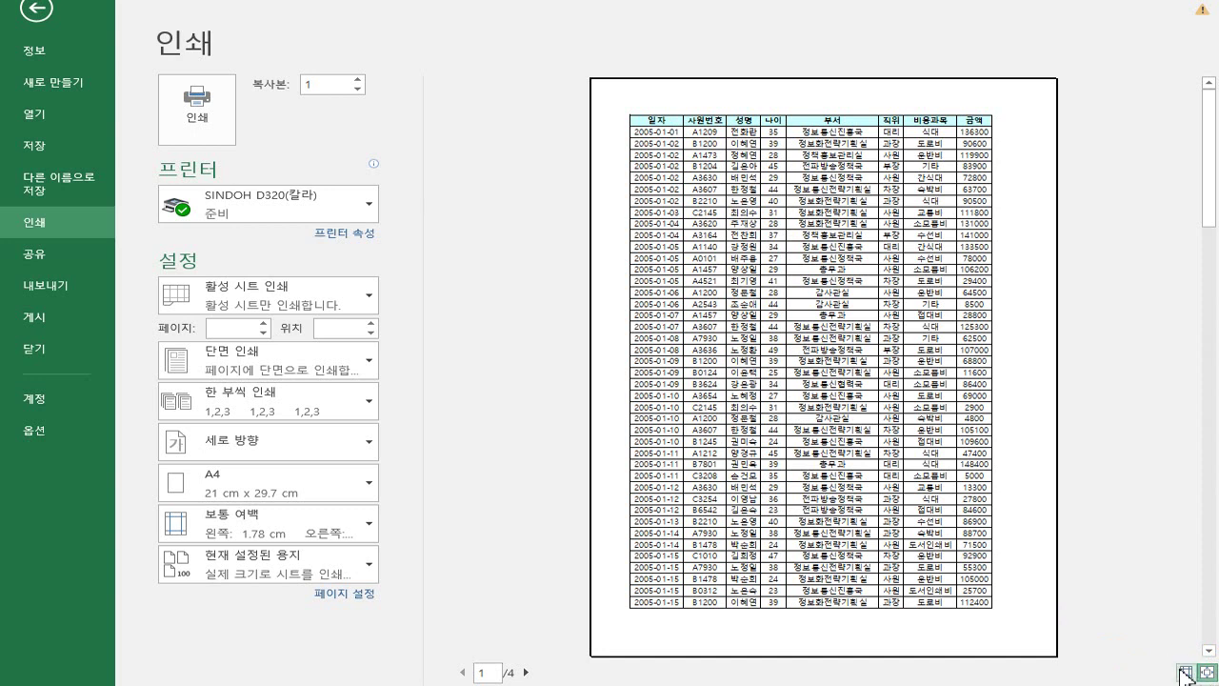
left_click(1183, 672)
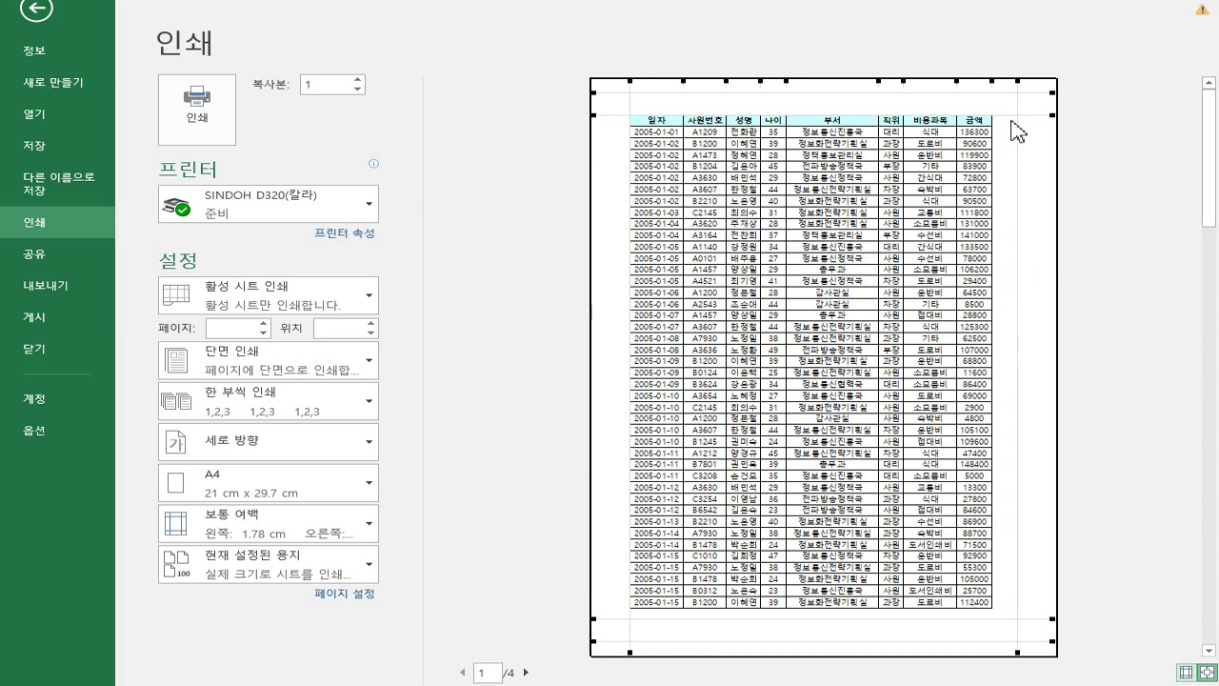
left_click_drag(1008, 112, 1007, 115)
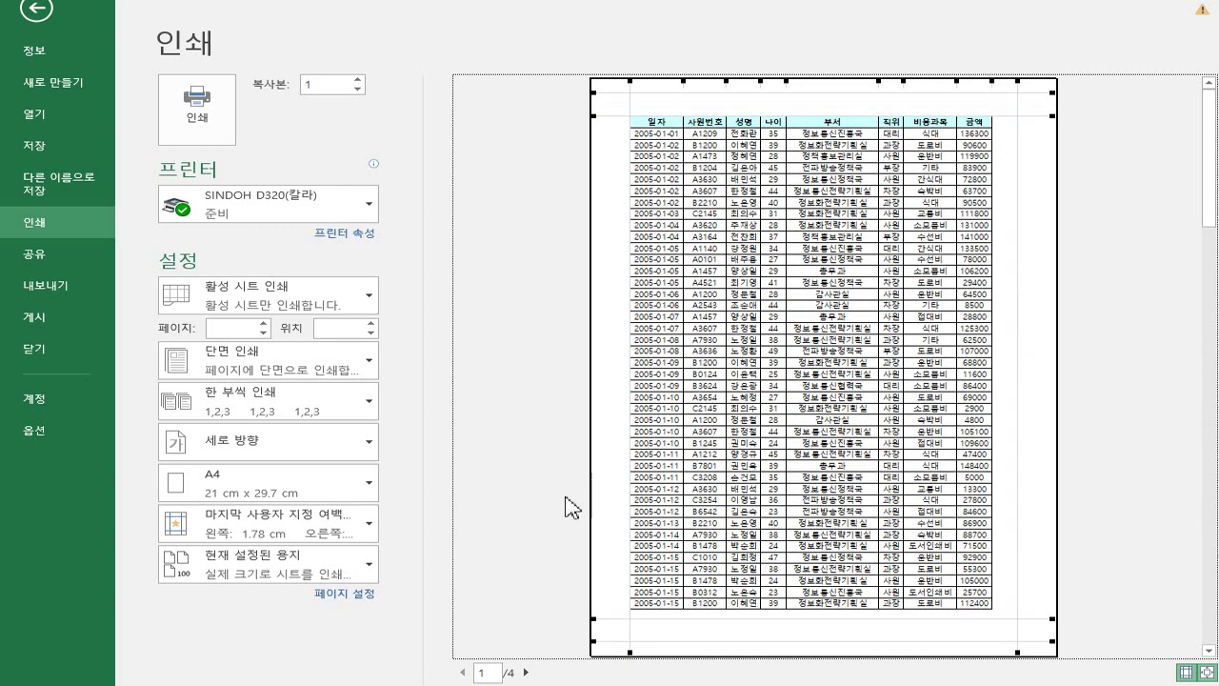
Step: Review the margin values in the page setup dialog without changing them
left_click(348, 595)
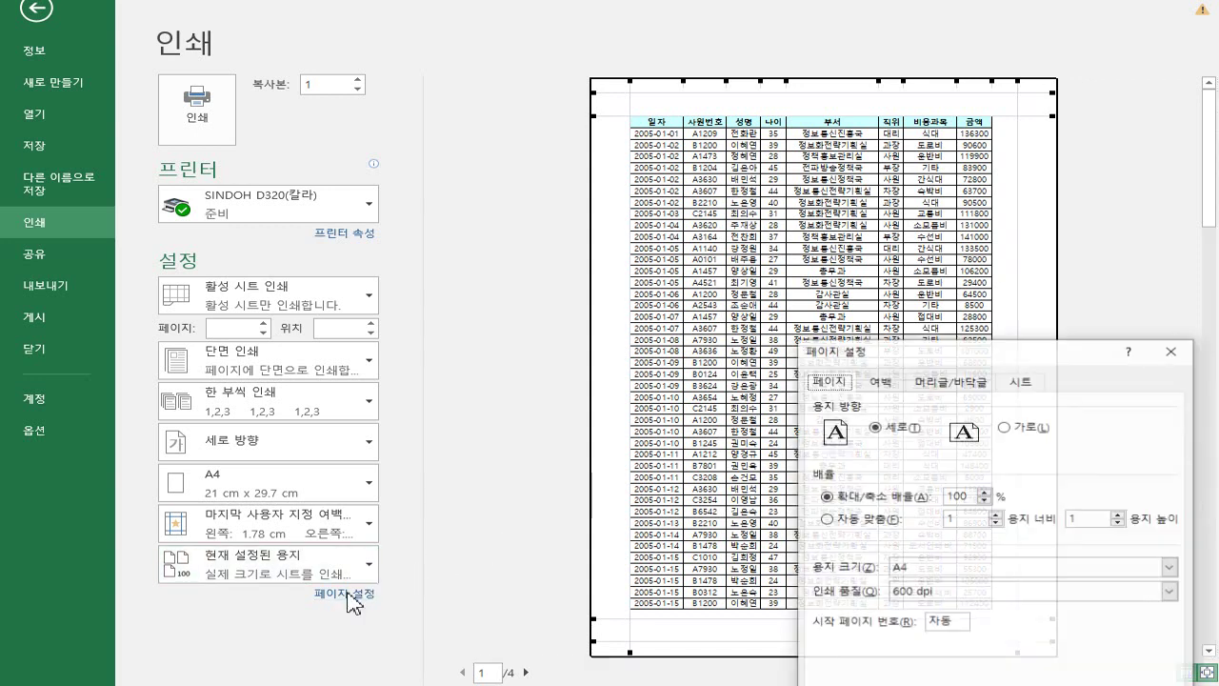
left_click_drag(936, 360, 530, 144)
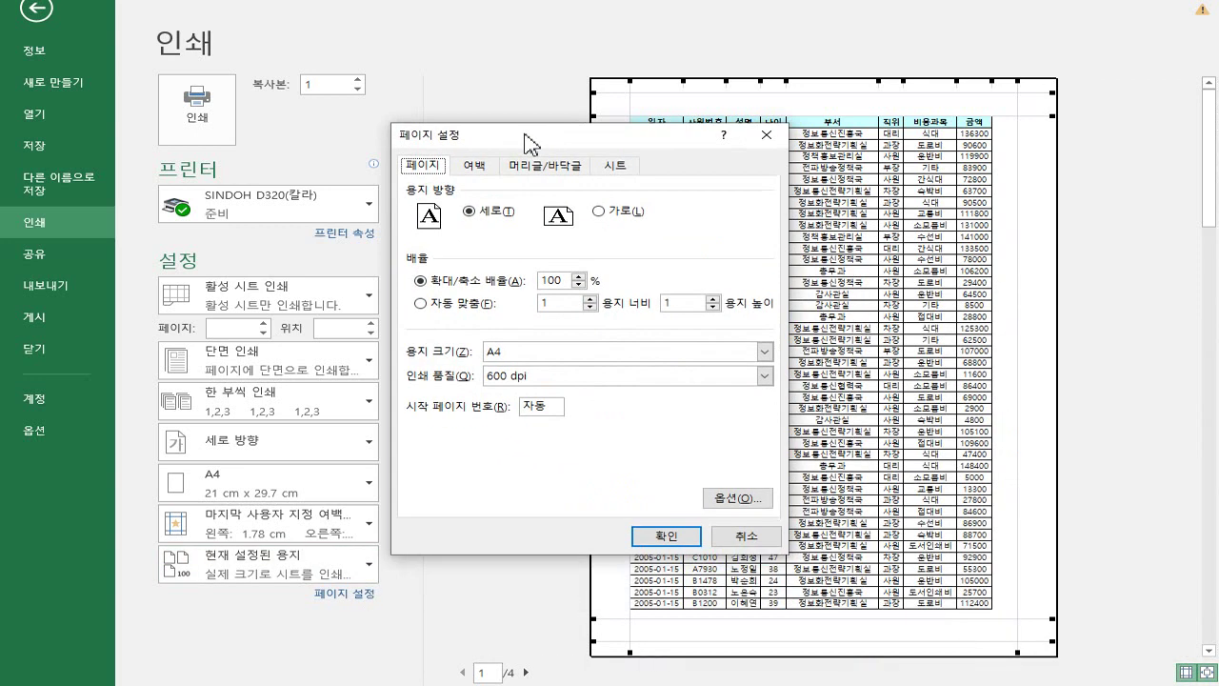
left_click(475, 163)
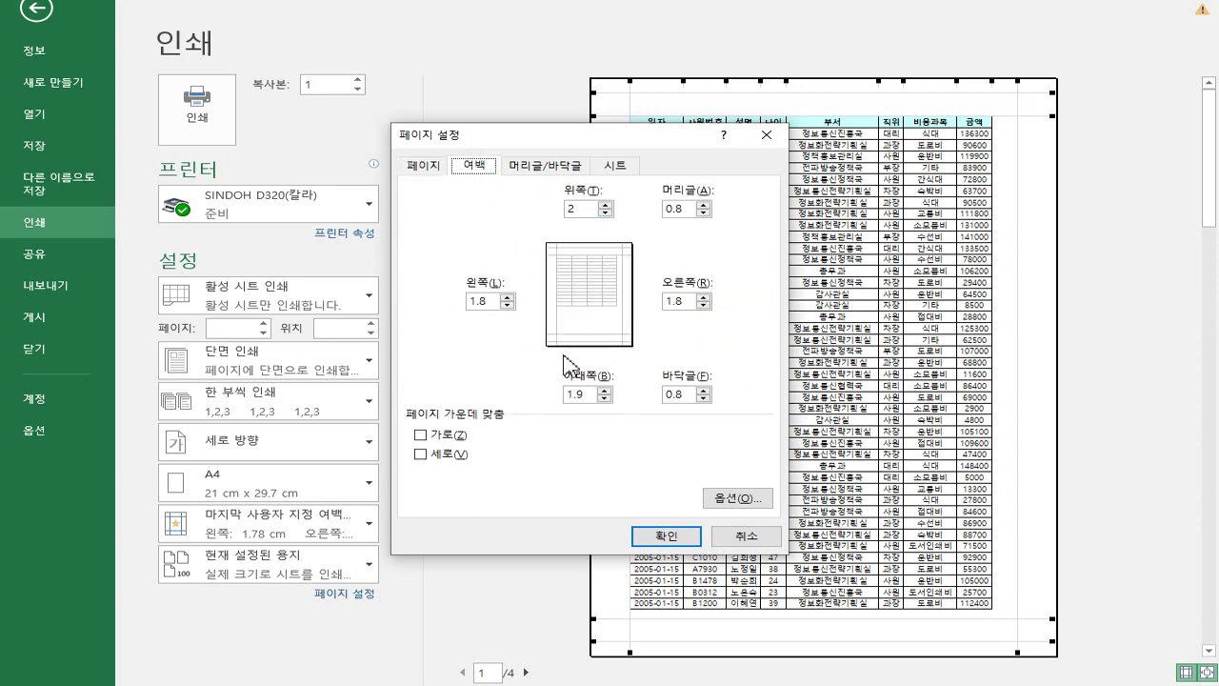
left_click(766, 143)
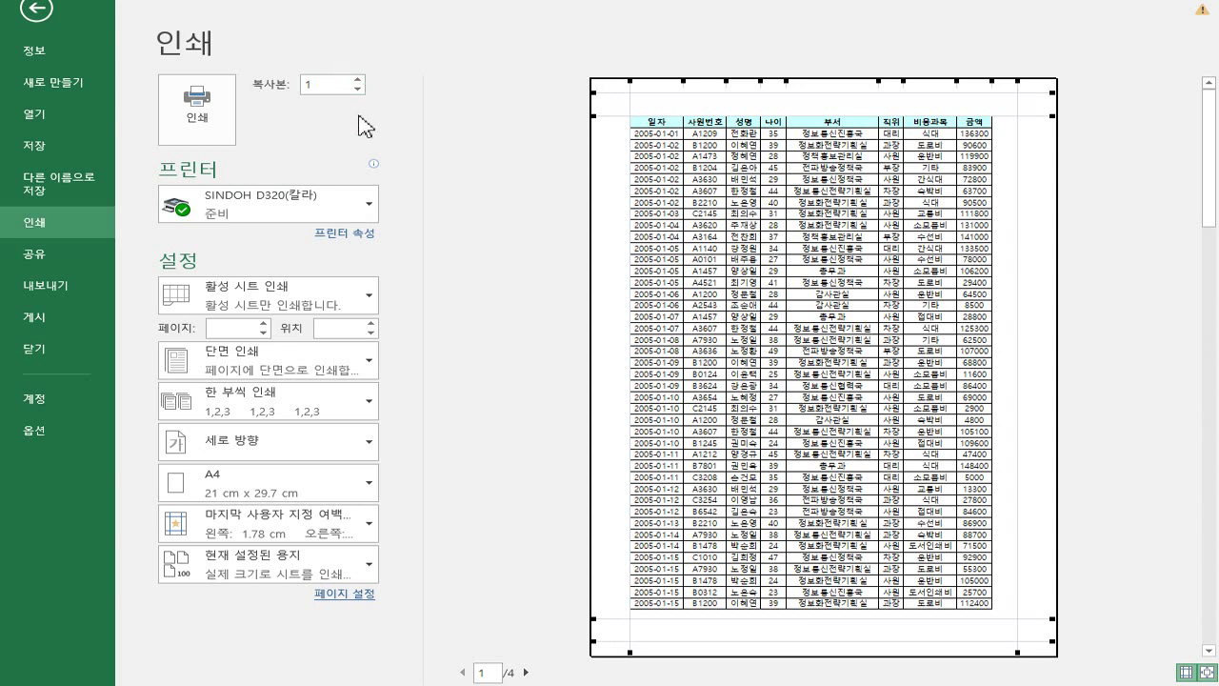
Step: Enlarge the print preview and return it to the whole-page view
left_click(1206, 671)
left_click(1207, 671)
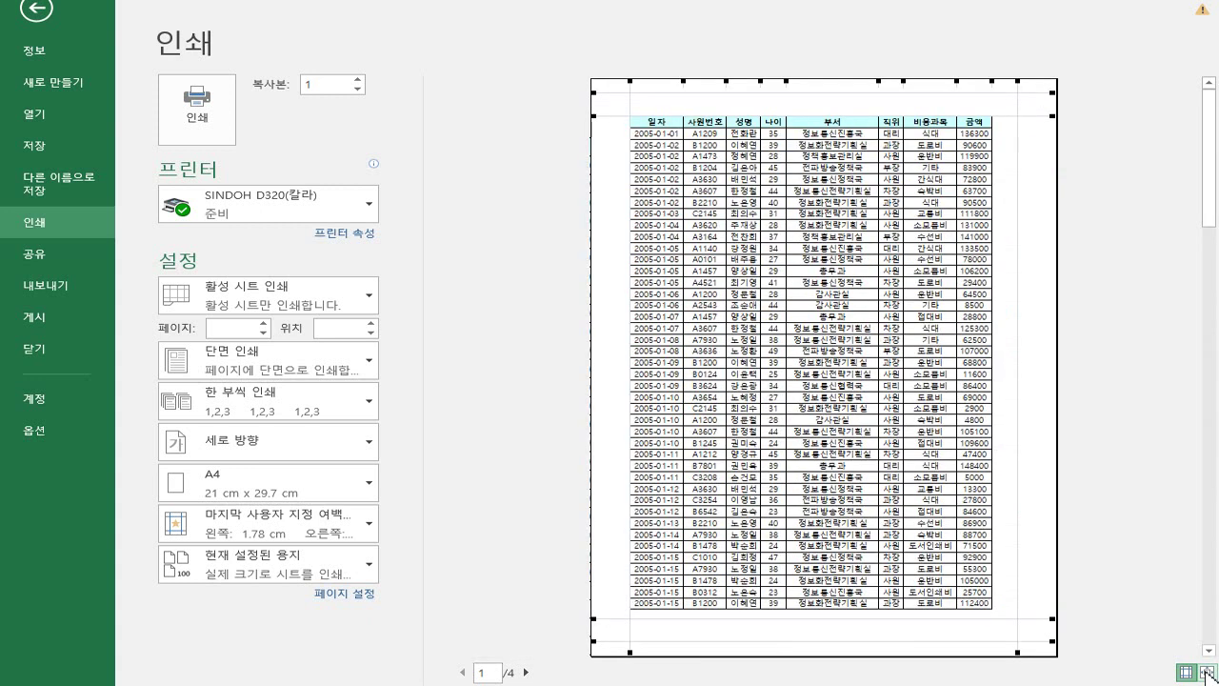
left_click(1207, 672)
left_click(1207, 671)
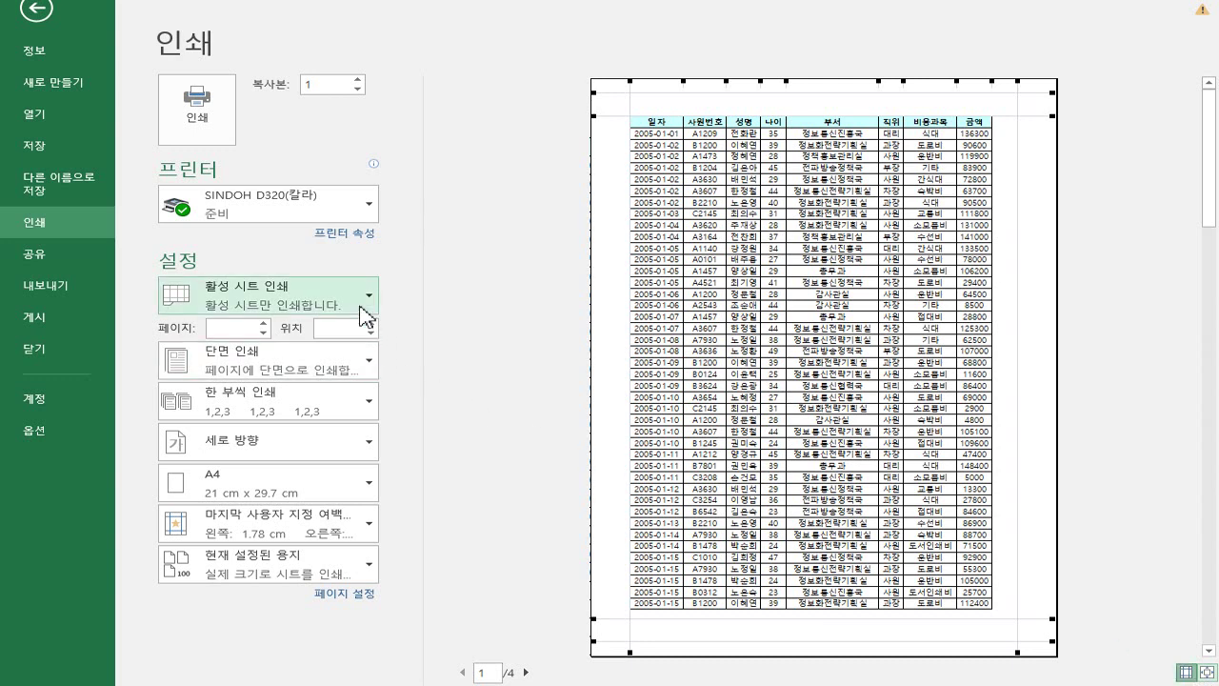
Step: Look at the print scope options, then page through the active sheet's preview to the last page and back to the first
left_click(363, 305)
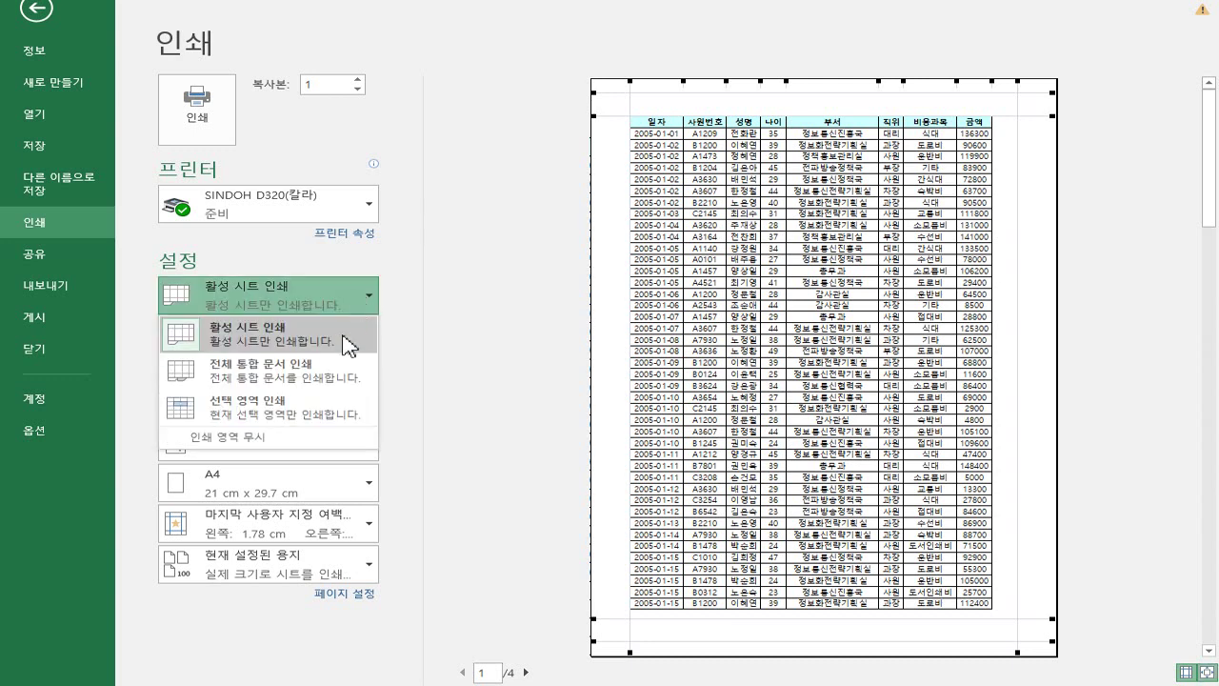
left_click(525, 671)
left_click(527, 673)
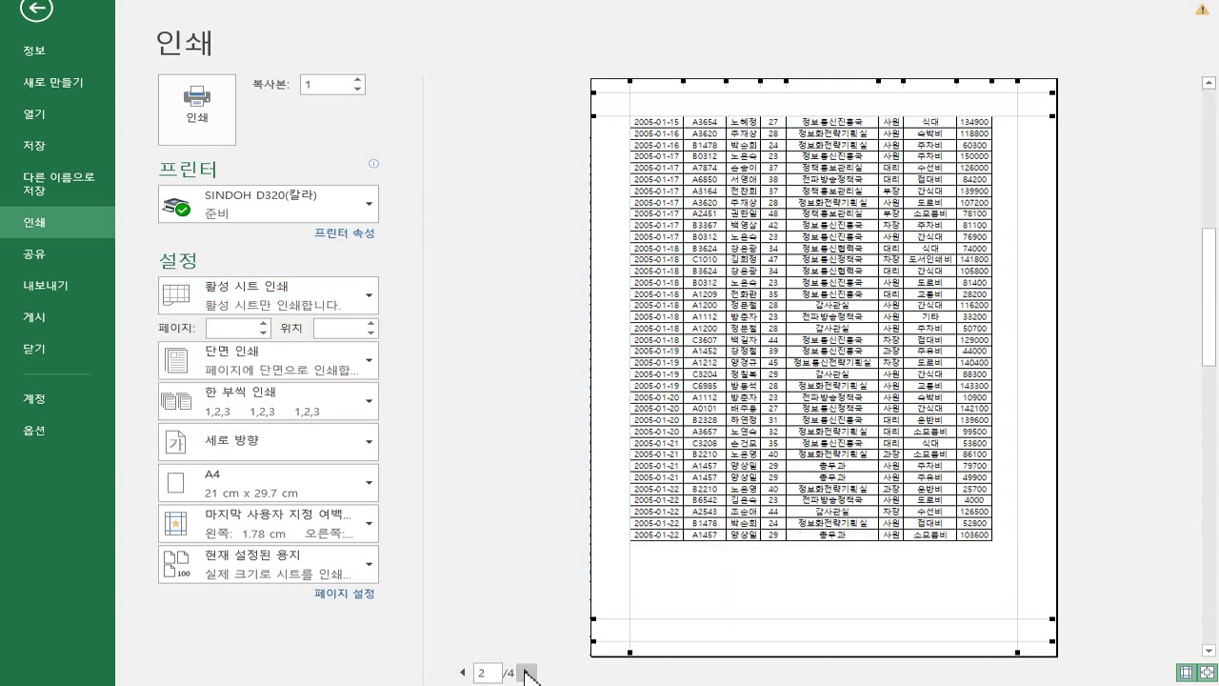
left_click(526, 673)
left_click(527, 674)
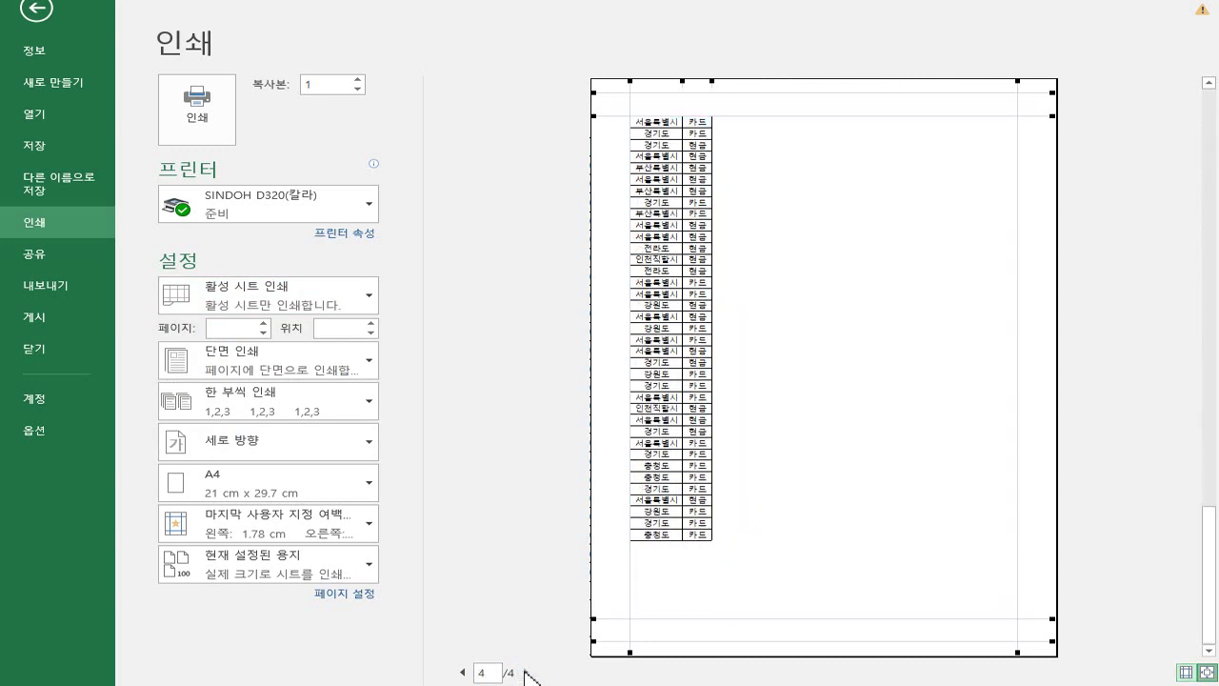
left_click(462, 672)
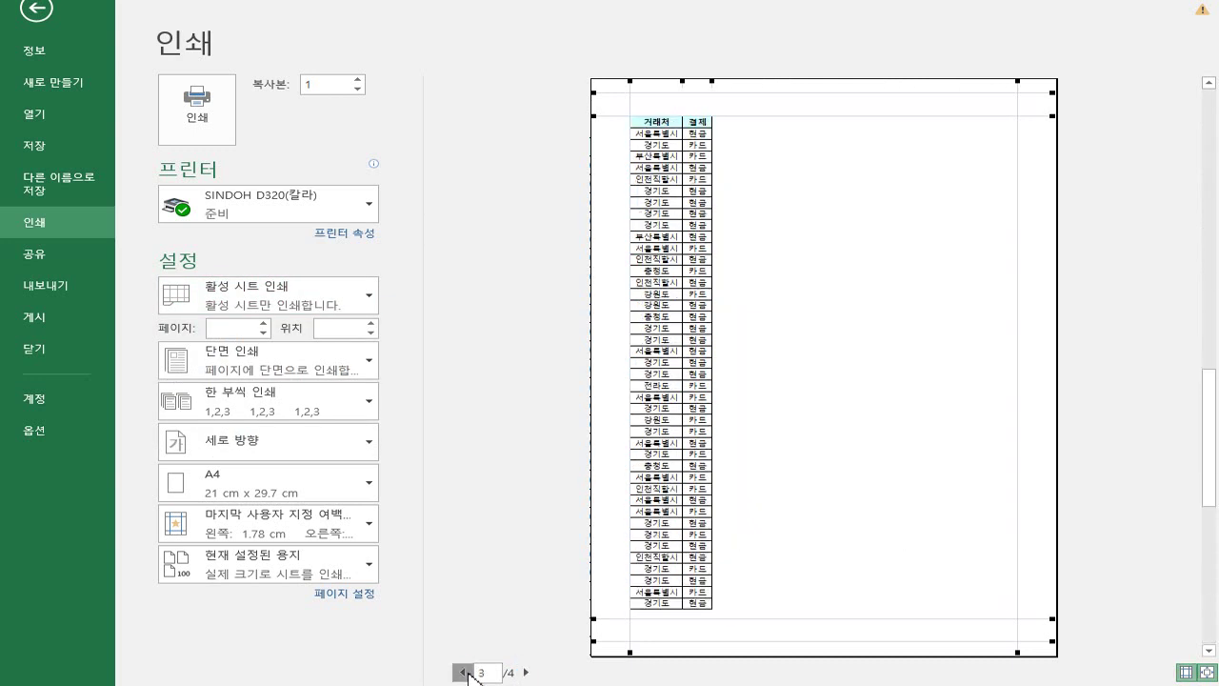
left_click(461, 671)
left_click(462, 672)
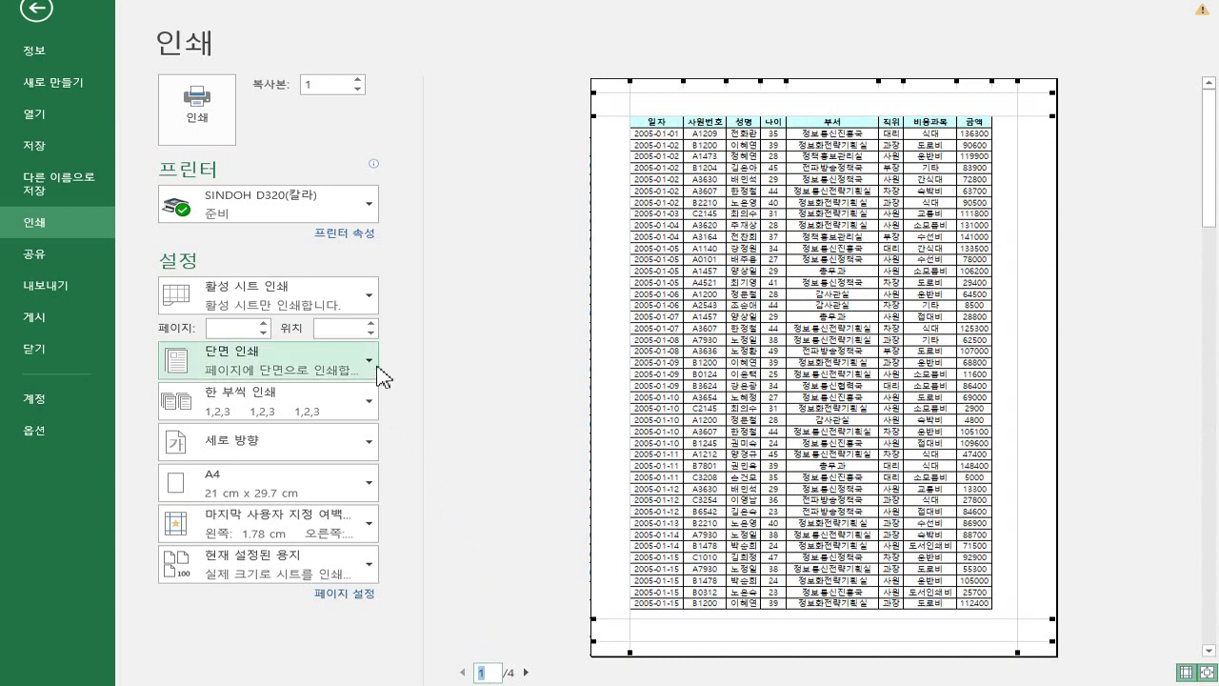
Step: Set the print scope to the entire workbook (전체 통합 문서 인쇄) and page through its preview up to the last page
left_click(367, 304)
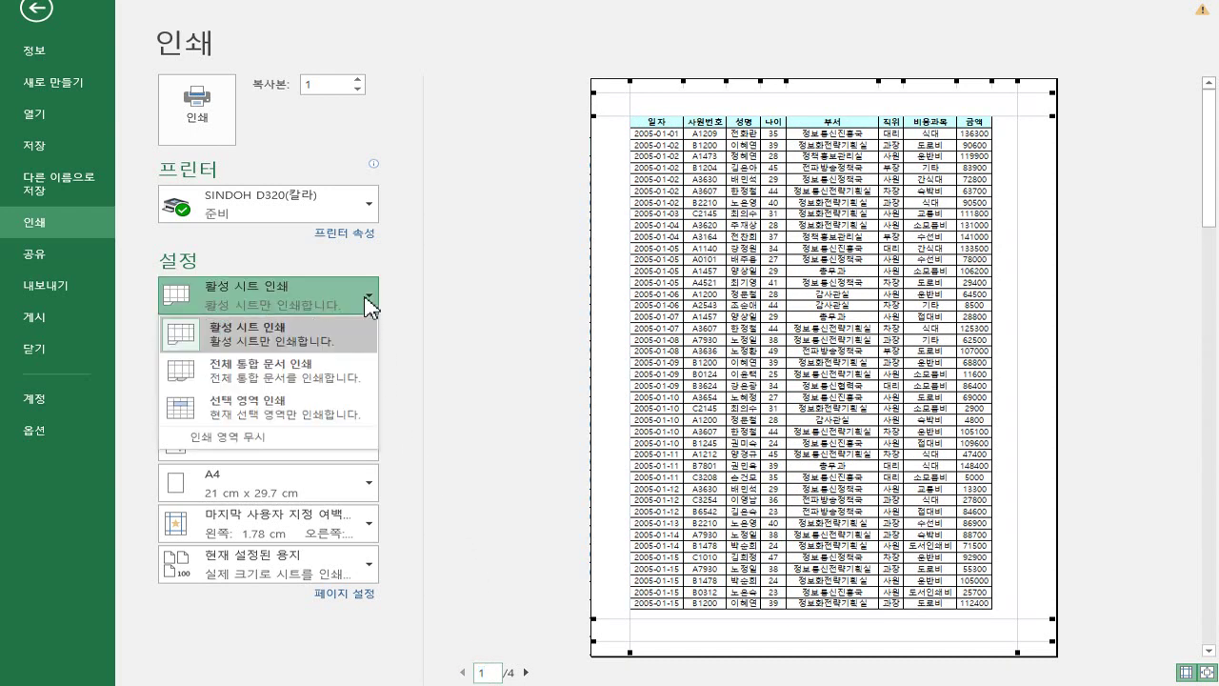
left_click(332, 374)
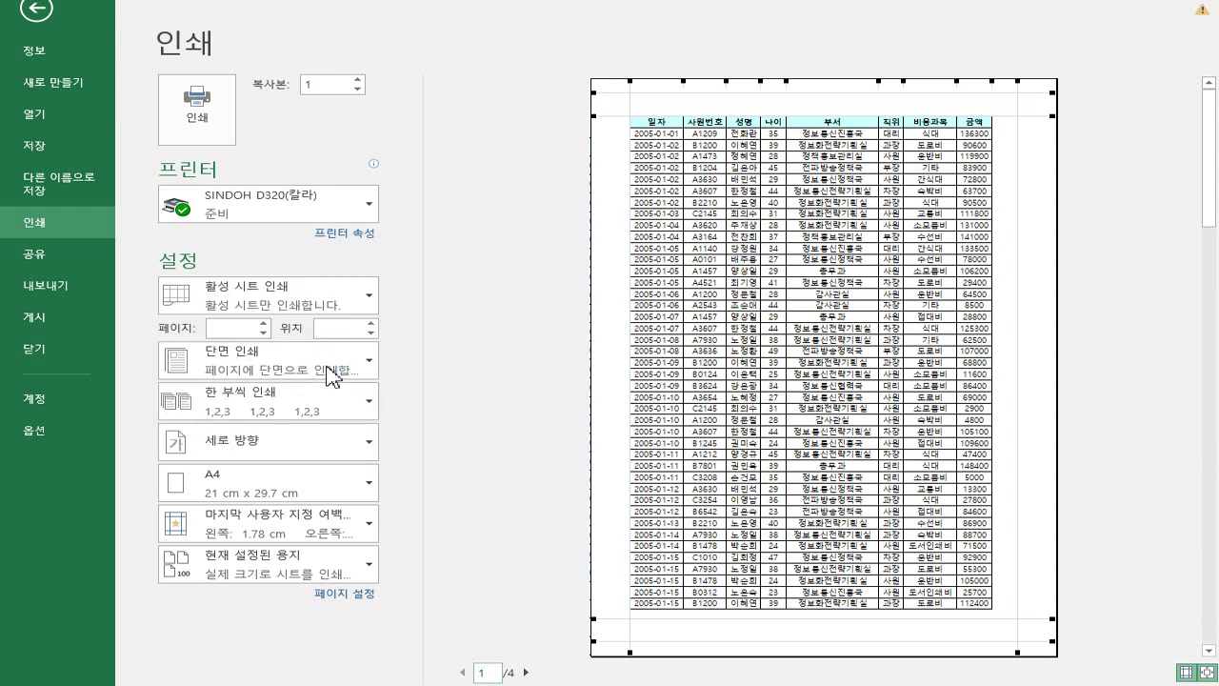
left_click(526, 673)
left_click(525, 672)
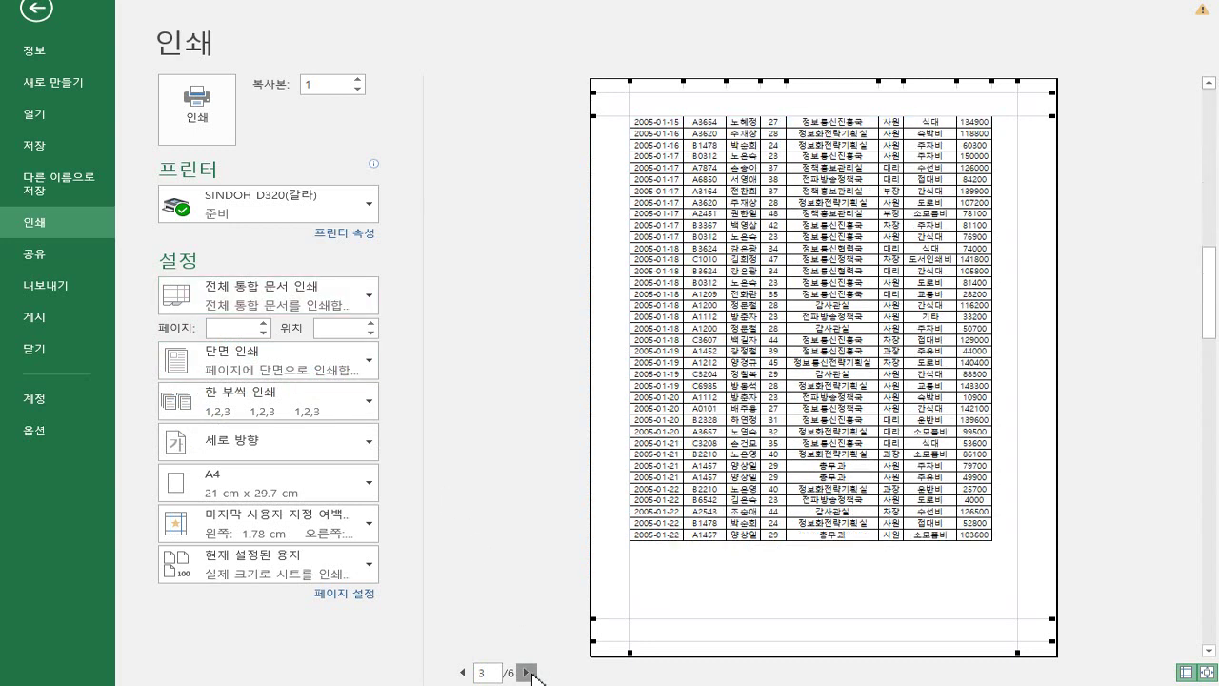
left_click(463, 672)
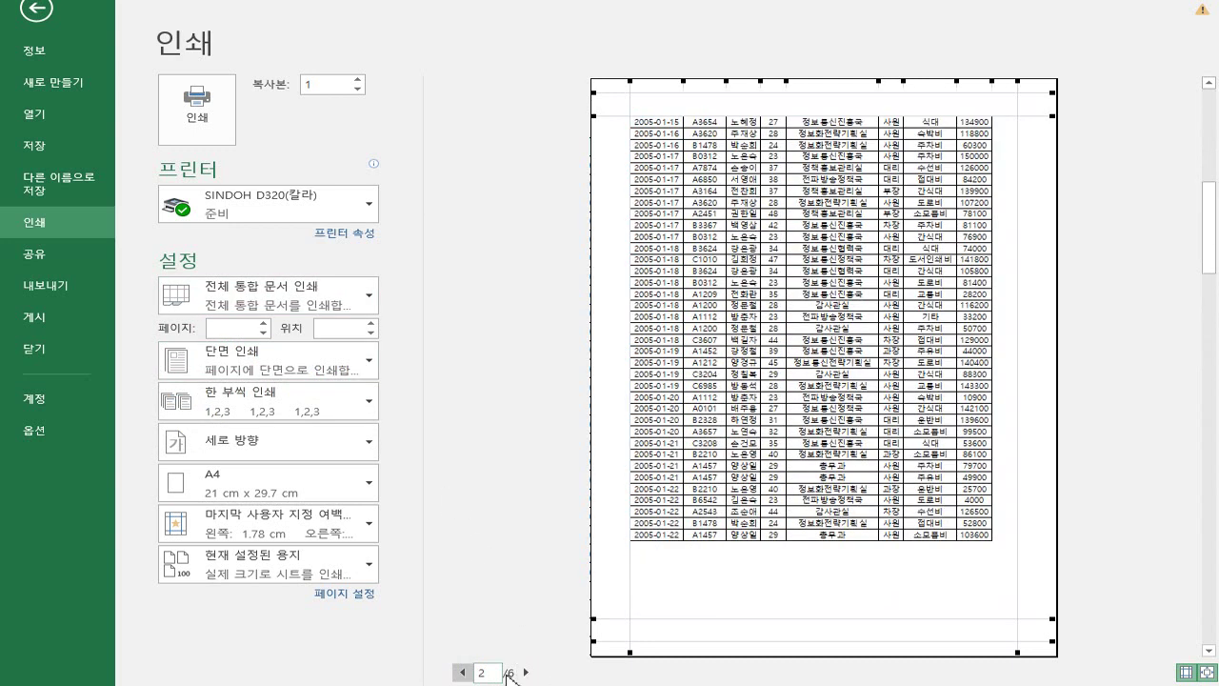
left_click(528, 673)
left_click(527, 673)
left_click(527, 674)
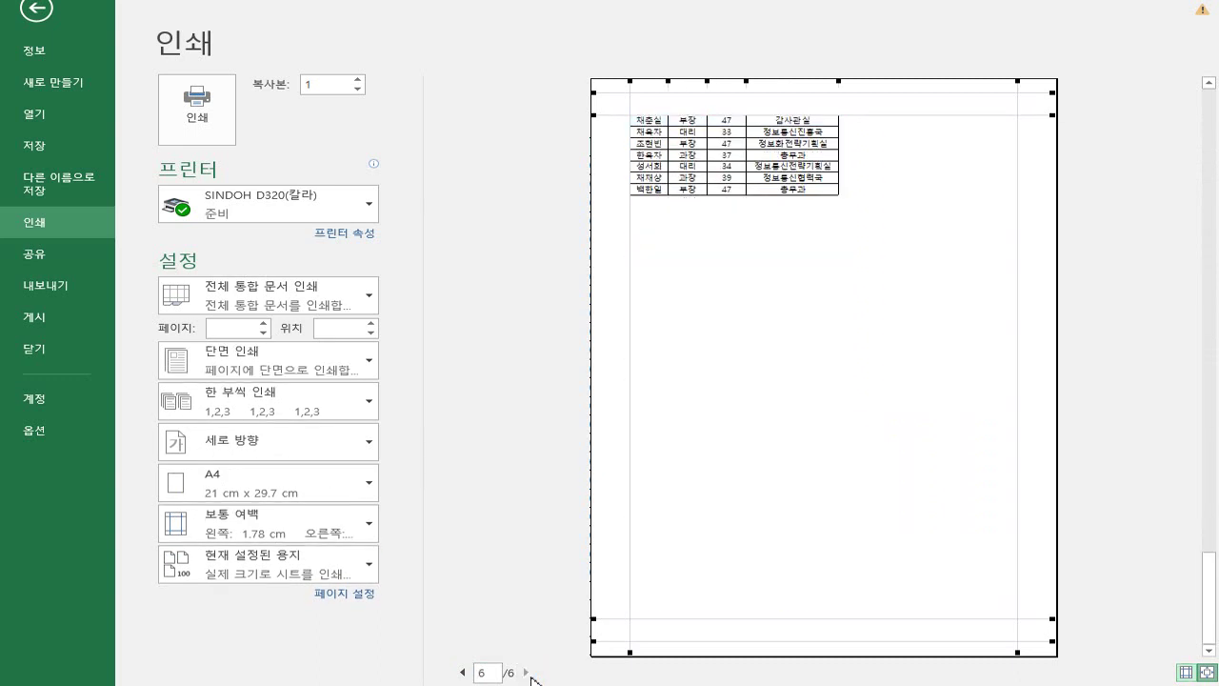
left_click(463, 673)
left_click(463, 673)
left_click(463, 672)
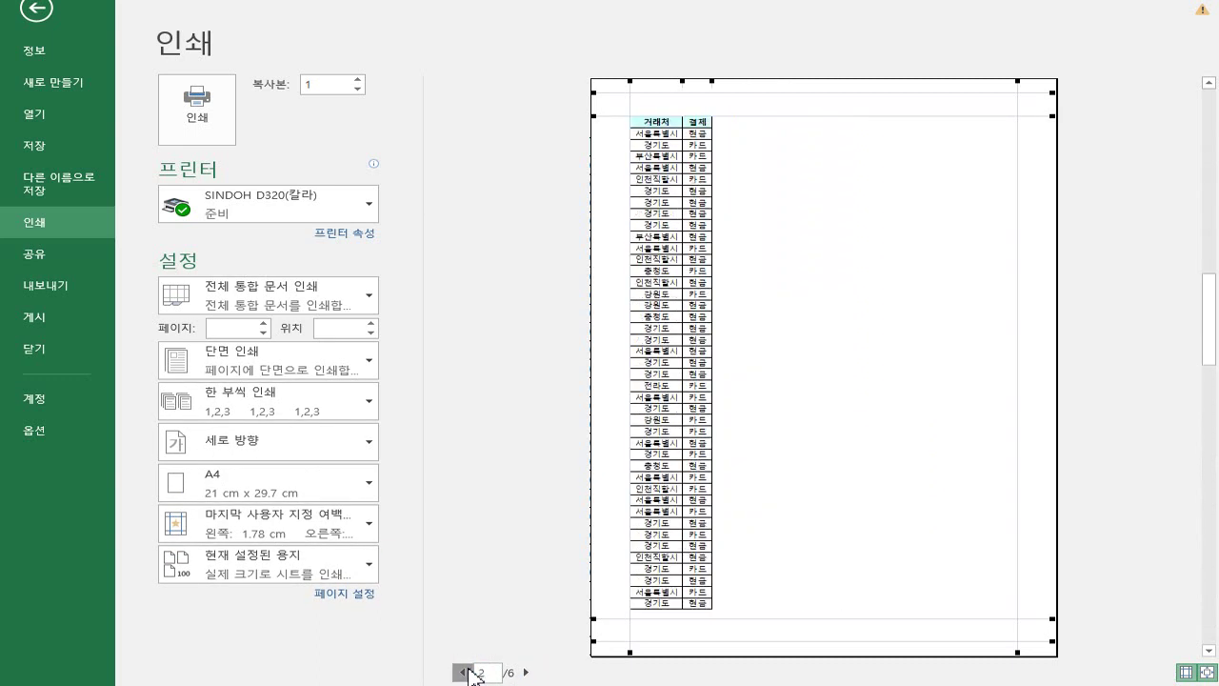
left_click(463, 673)
left_click(476, 438)
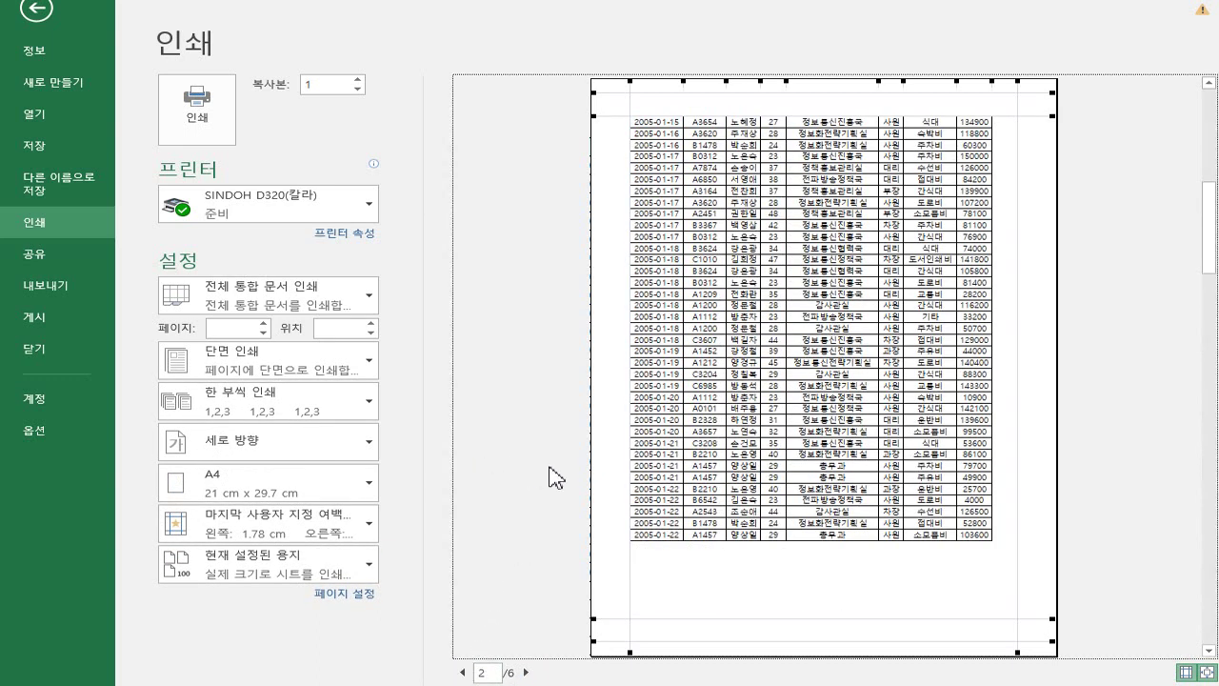
Step: Return to the 인쇄_1 worksheet and select cells A1:F12
left_click(359, 306)
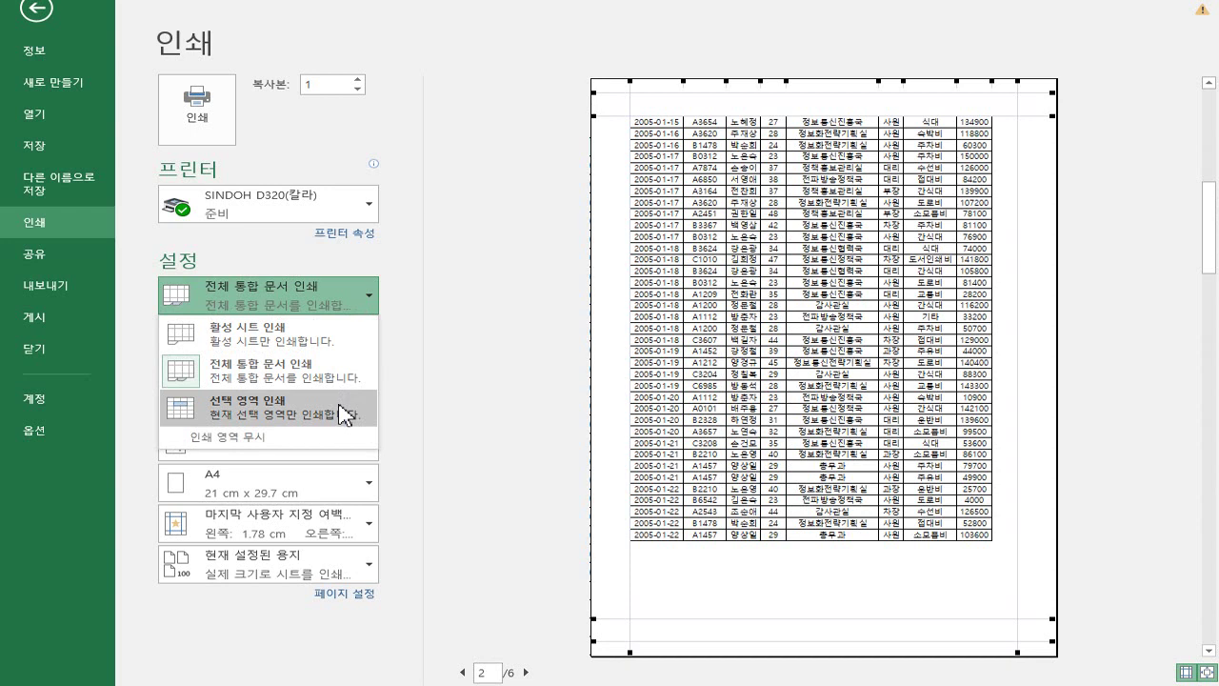
left_click(38, 17)
left_click(36, 12)
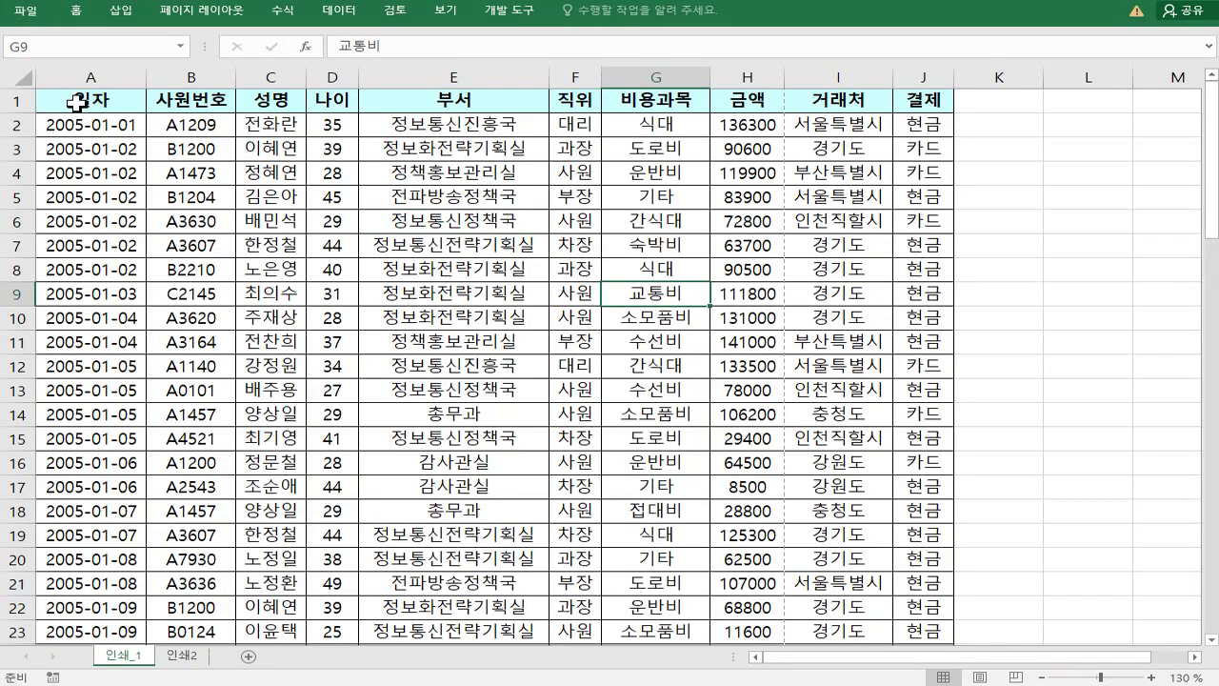
left_click_drag(57, 99, 558, 360)
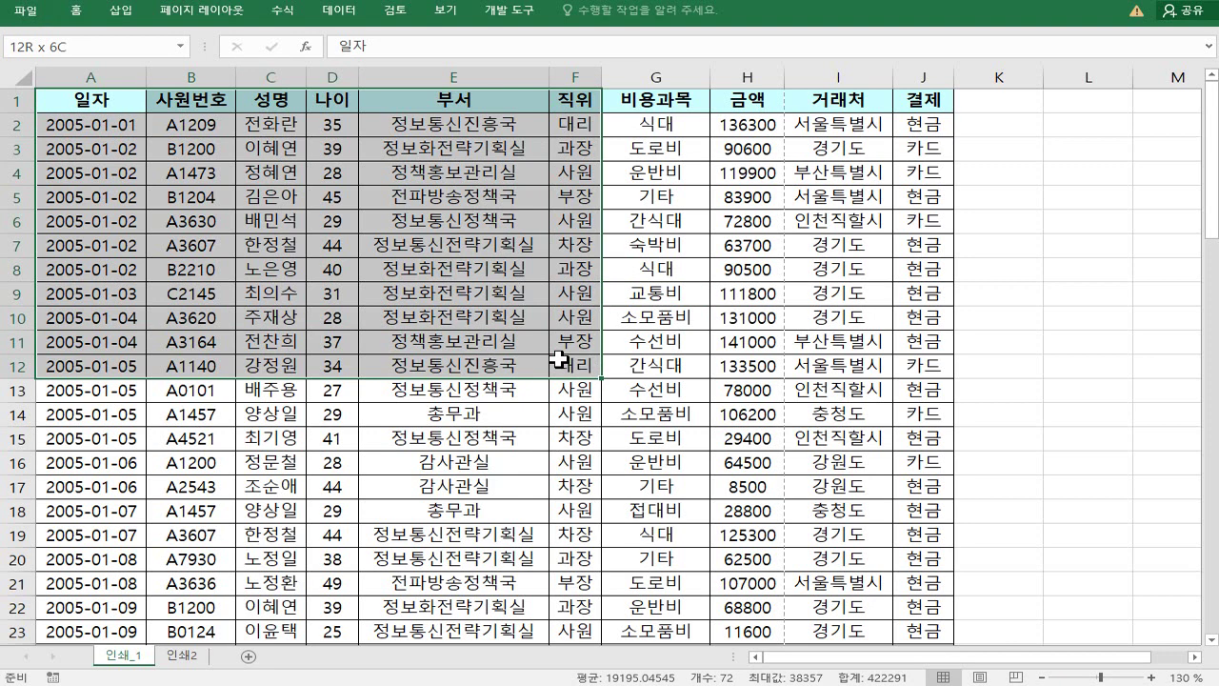
Step: Set the print scope to the selected cells only (선택 영역 인쇄) and check the preview enlarged and at full page
left_click(20, 12)
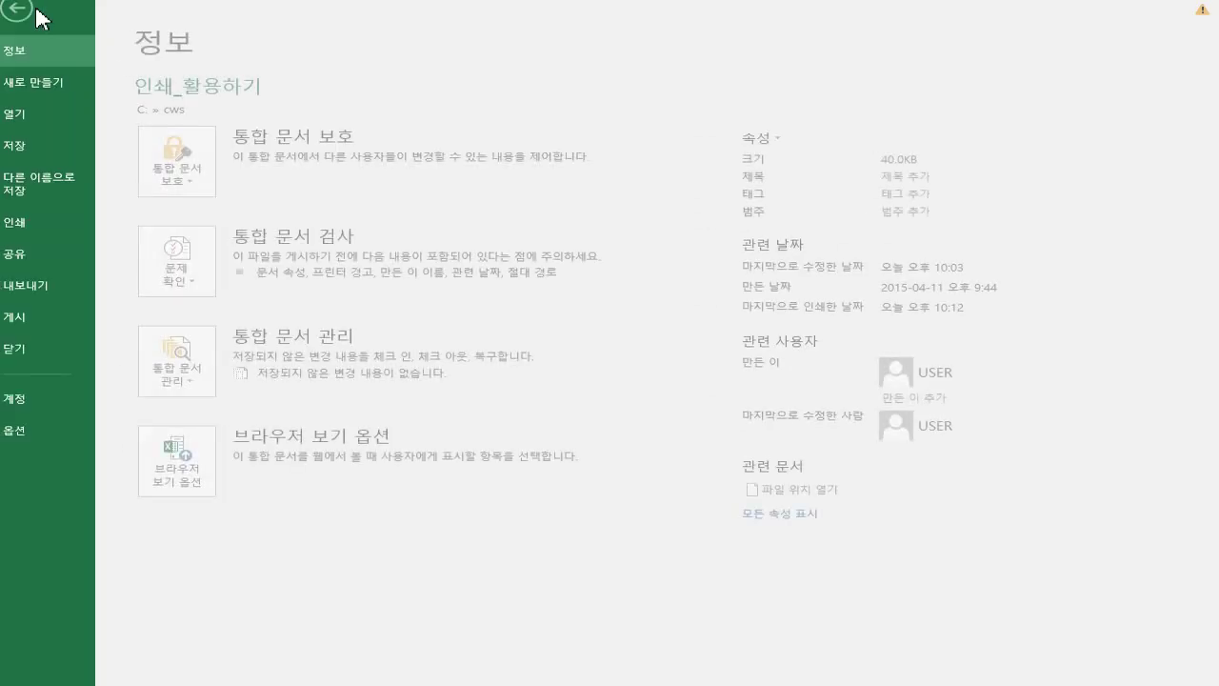
left_click(68, 215)
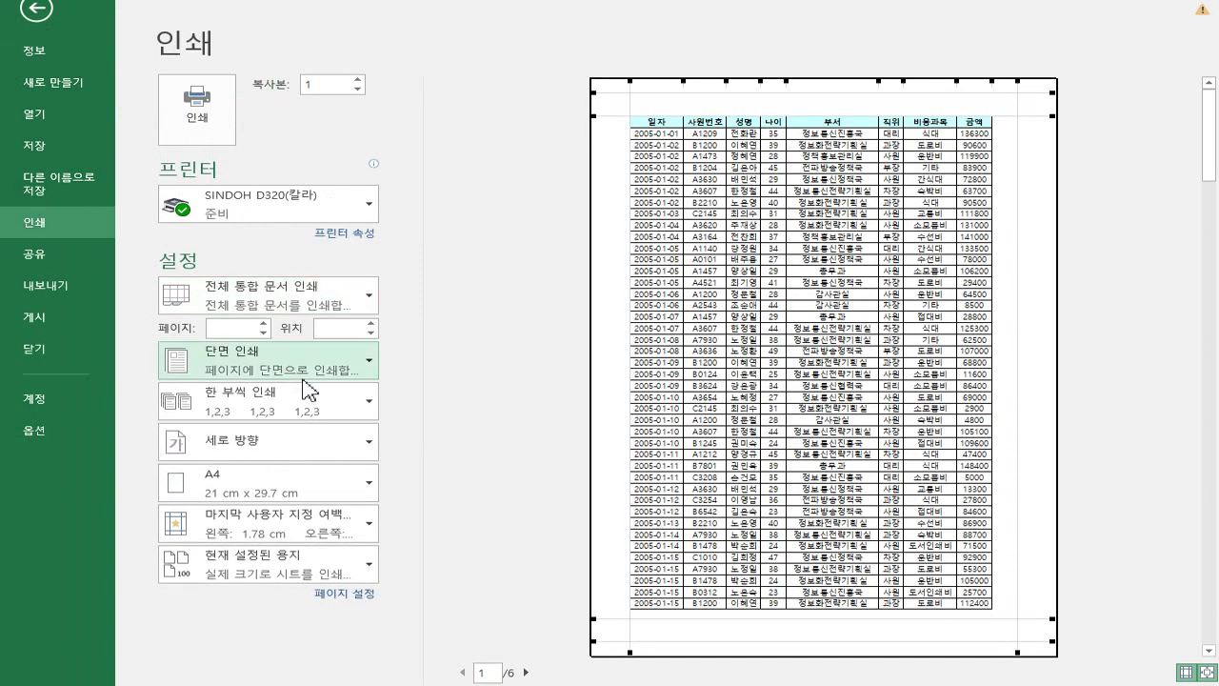
left_click(357, 303)
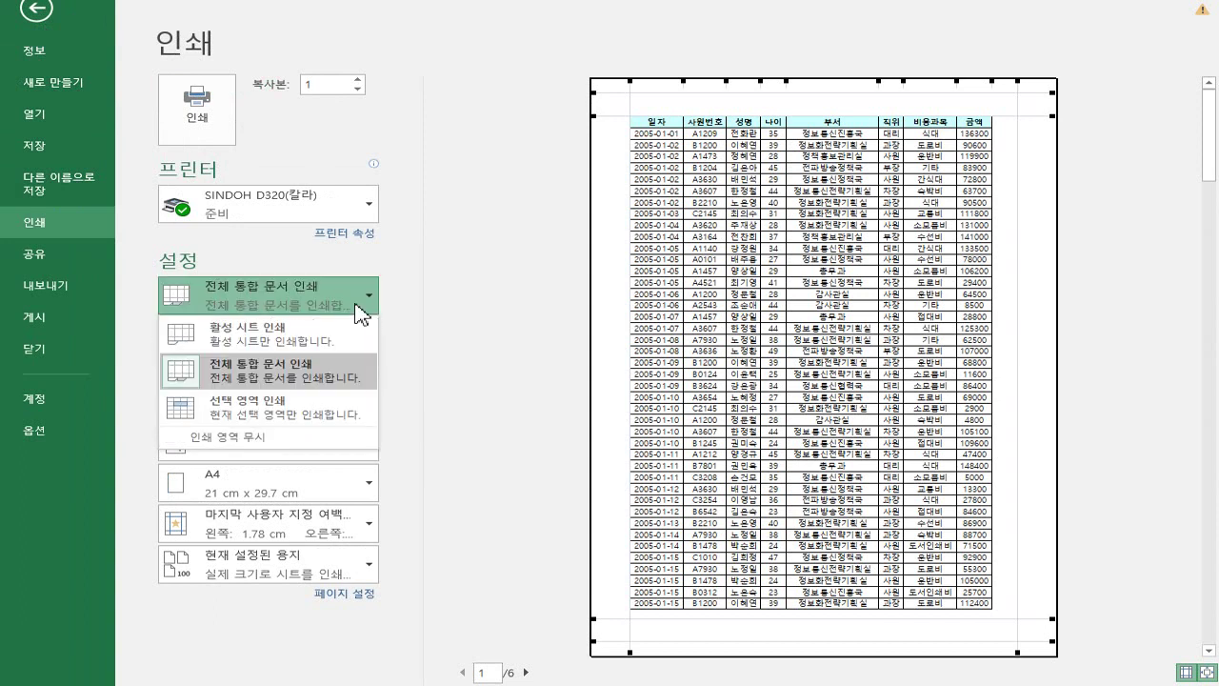
left_click(345, 419)
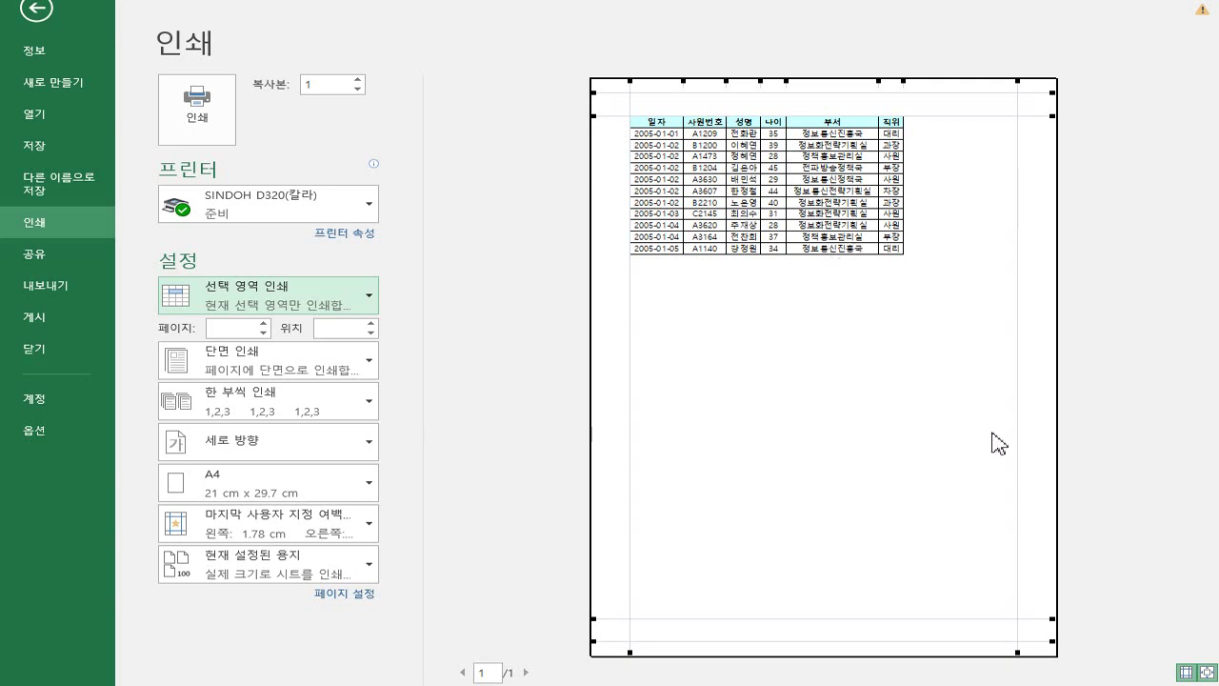
left_click(1206, 673)
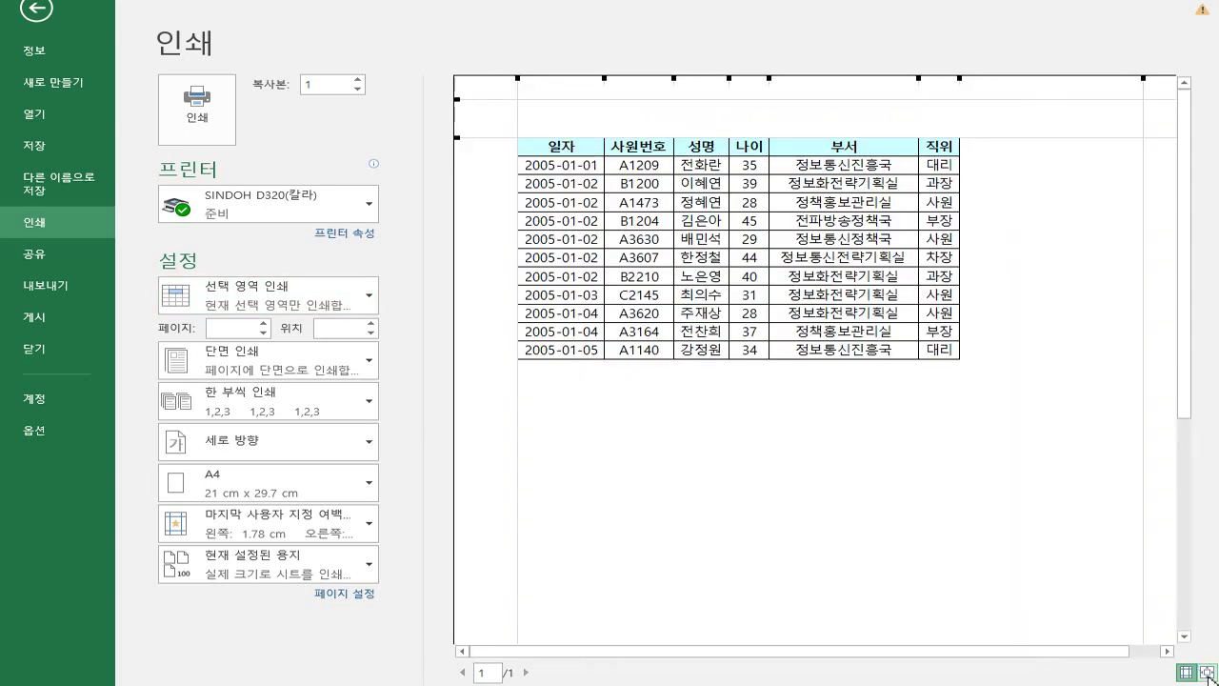
left_click(1207, 672)
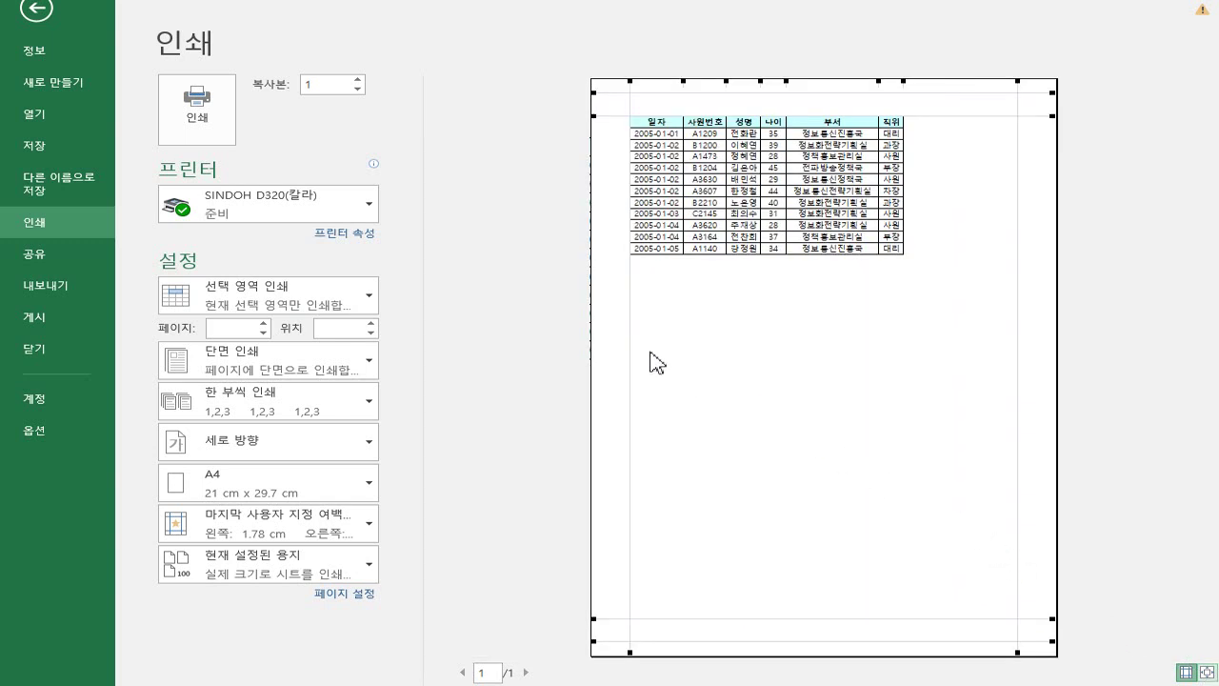
Step: Set the print scope to the active sheet (활성 시트 인쇄) and view the collation options without changing them
left_click(367, 299)
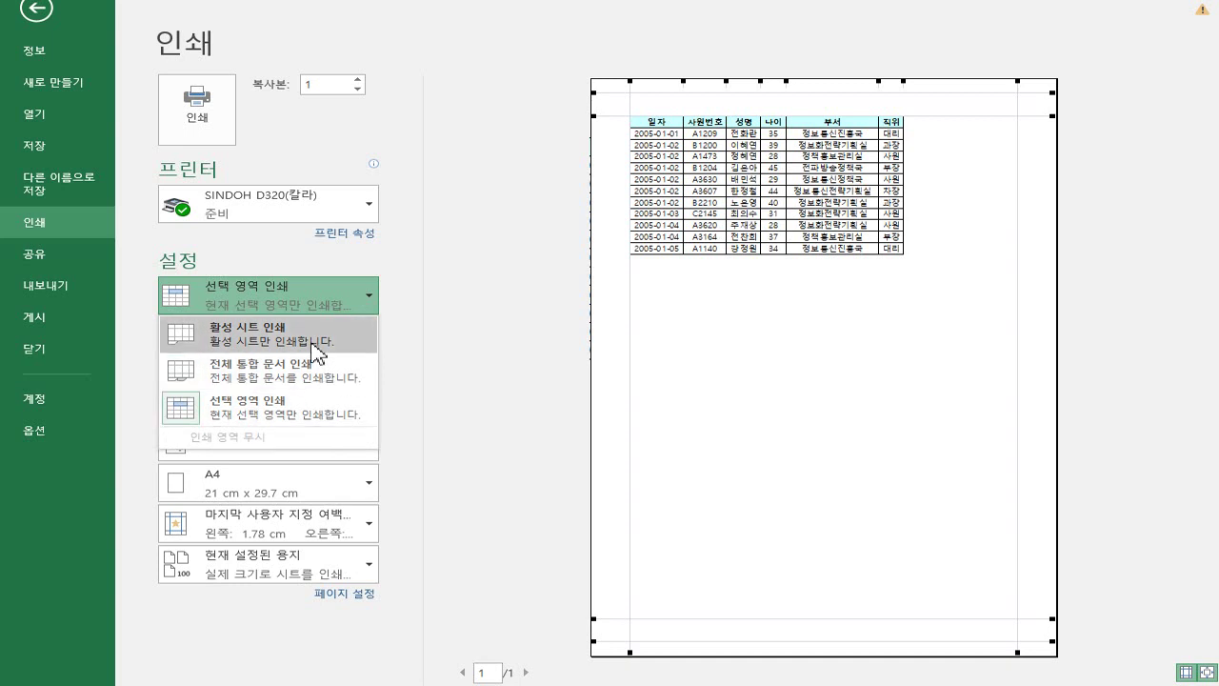
left_click(281, 338)
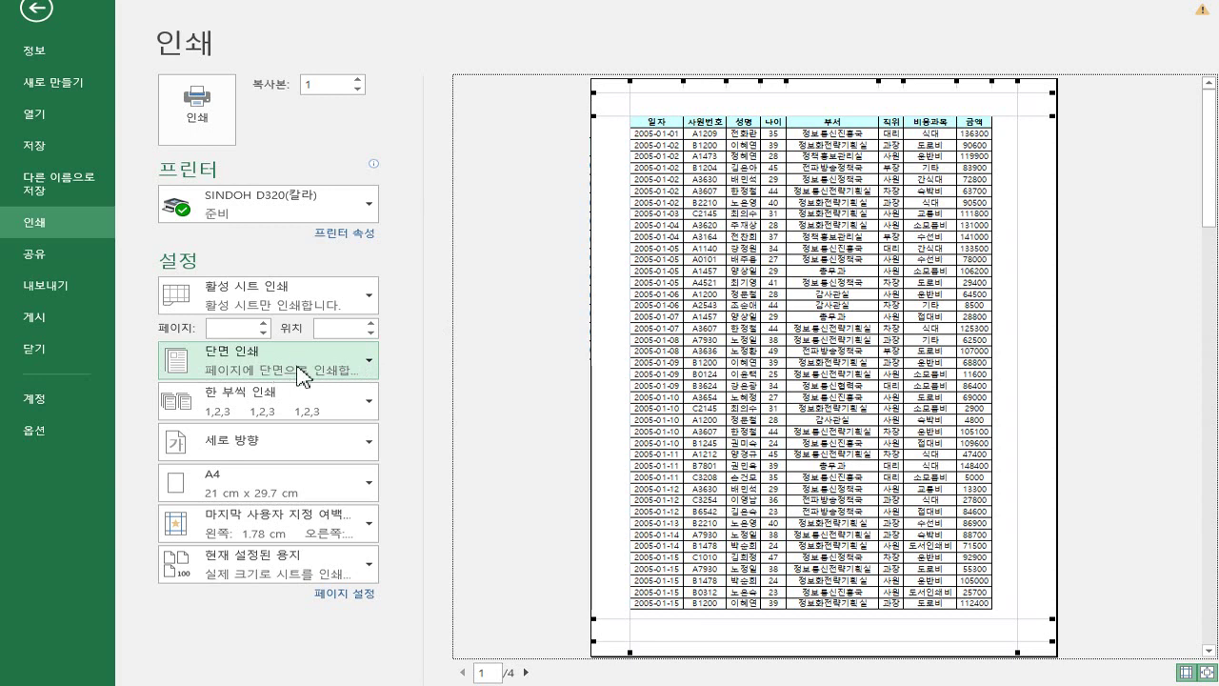
left_click(370, 412)
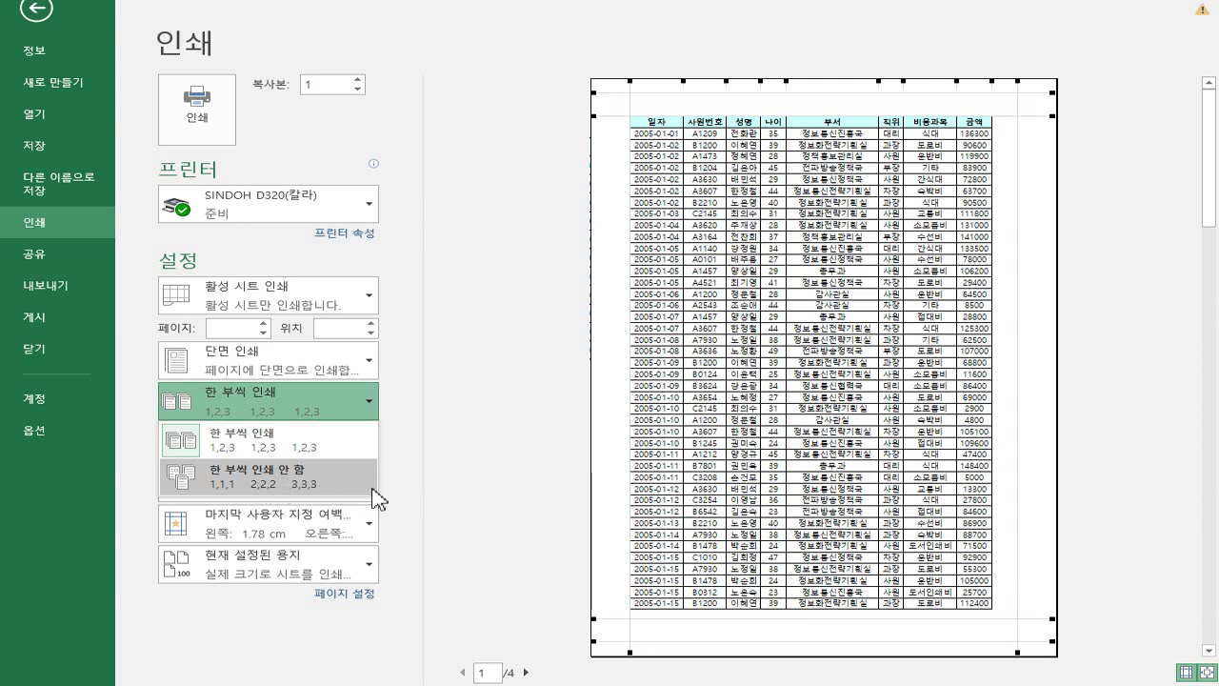
left_click(444, 495)
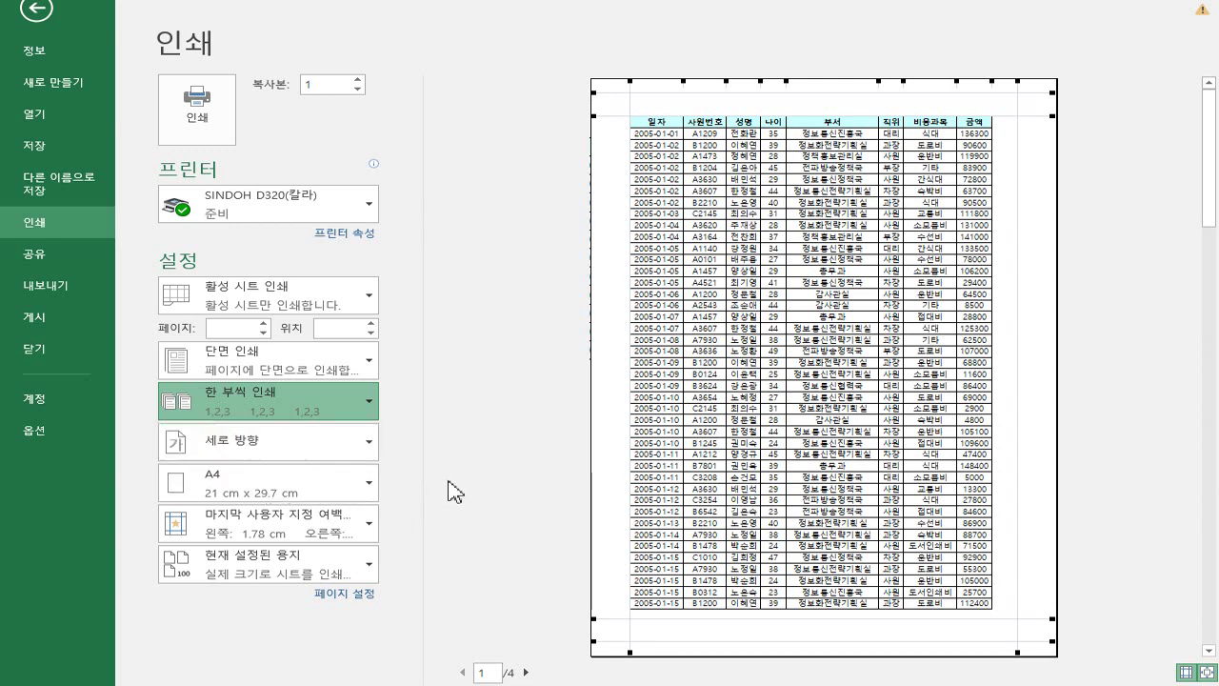
Step: View the page orientation and paper size options, keeping portrait (세로 방향) and A4
left_click(369, 455)
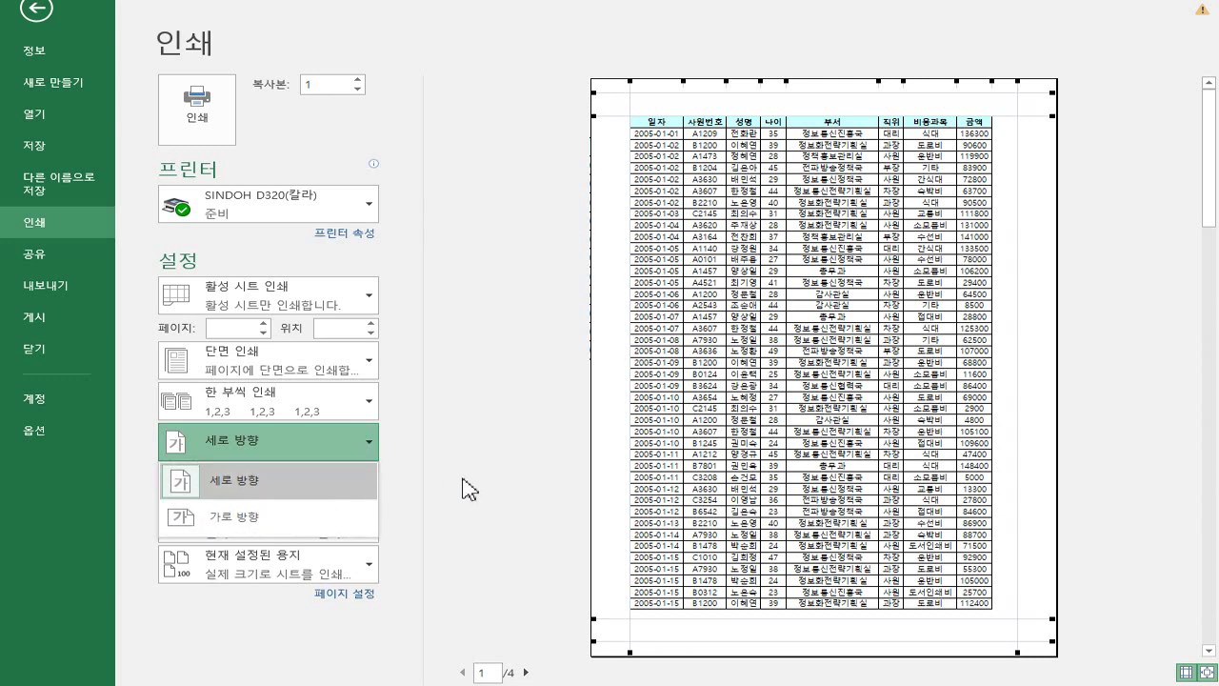
left_click(476, 485)
left_click(375, 489)
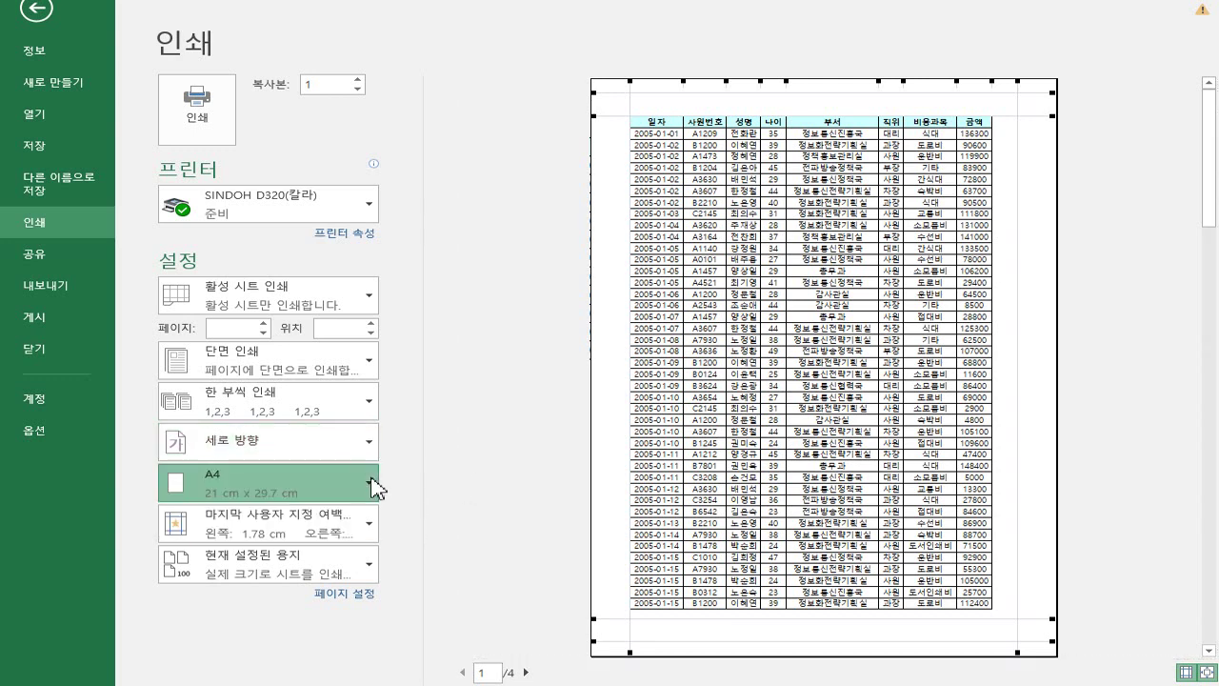
left_click(376, 488)
left_click(558, 485)
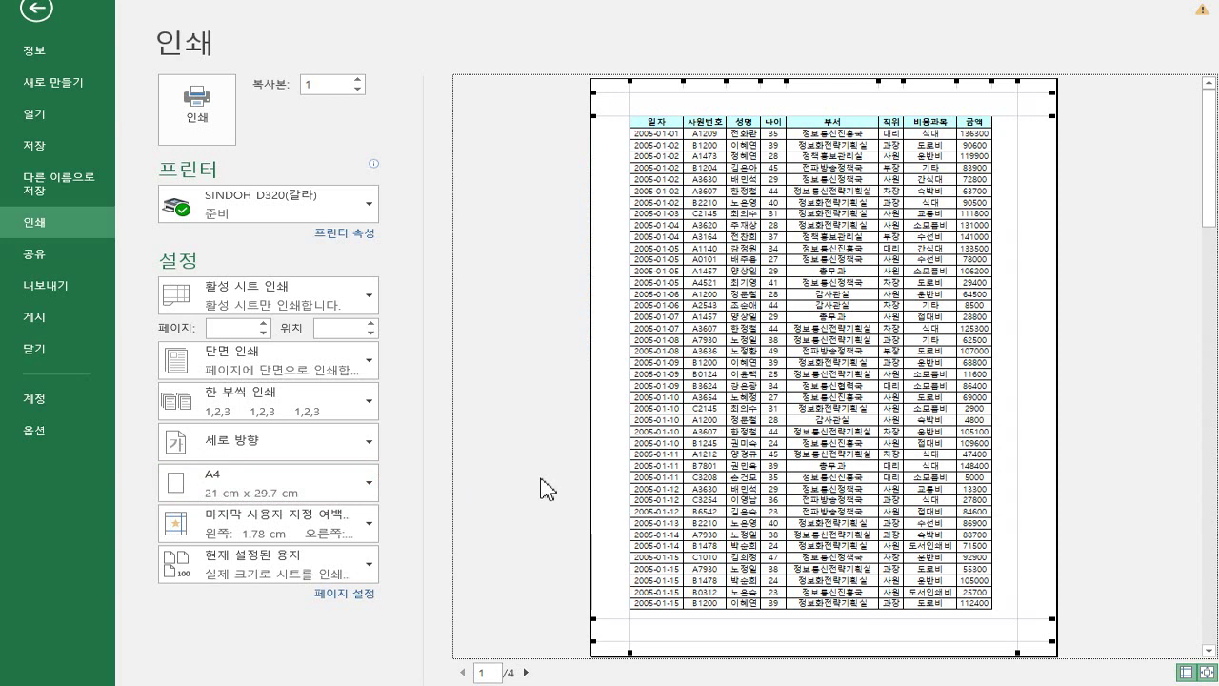
Step: Review the margin presets and the custom margin settings (사용자 지정 여백), and leave them without changes
left_click(380, 531)
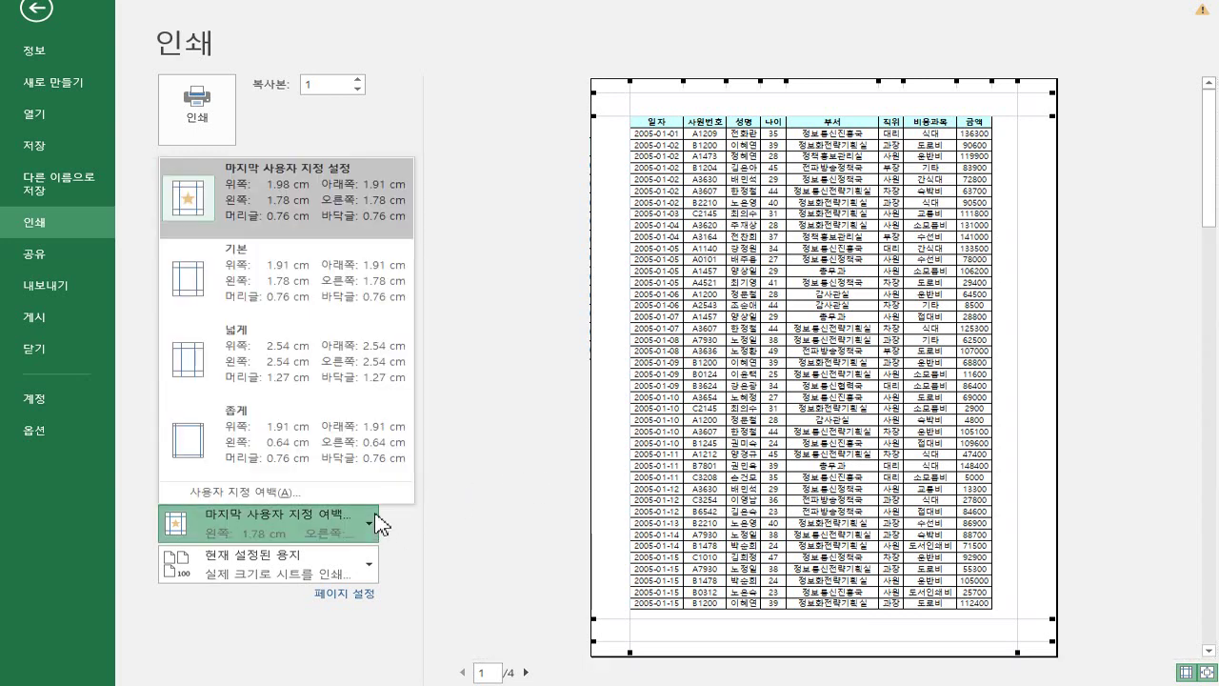
left_click(309, 492)
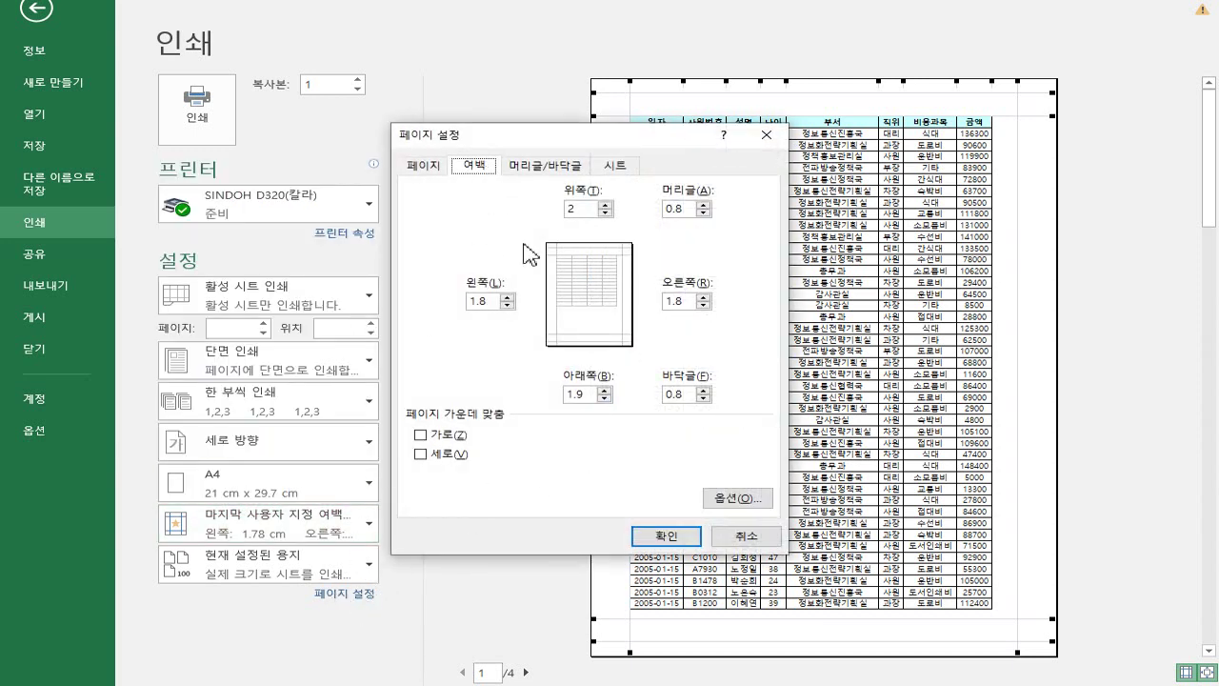
left_click(748, 536)
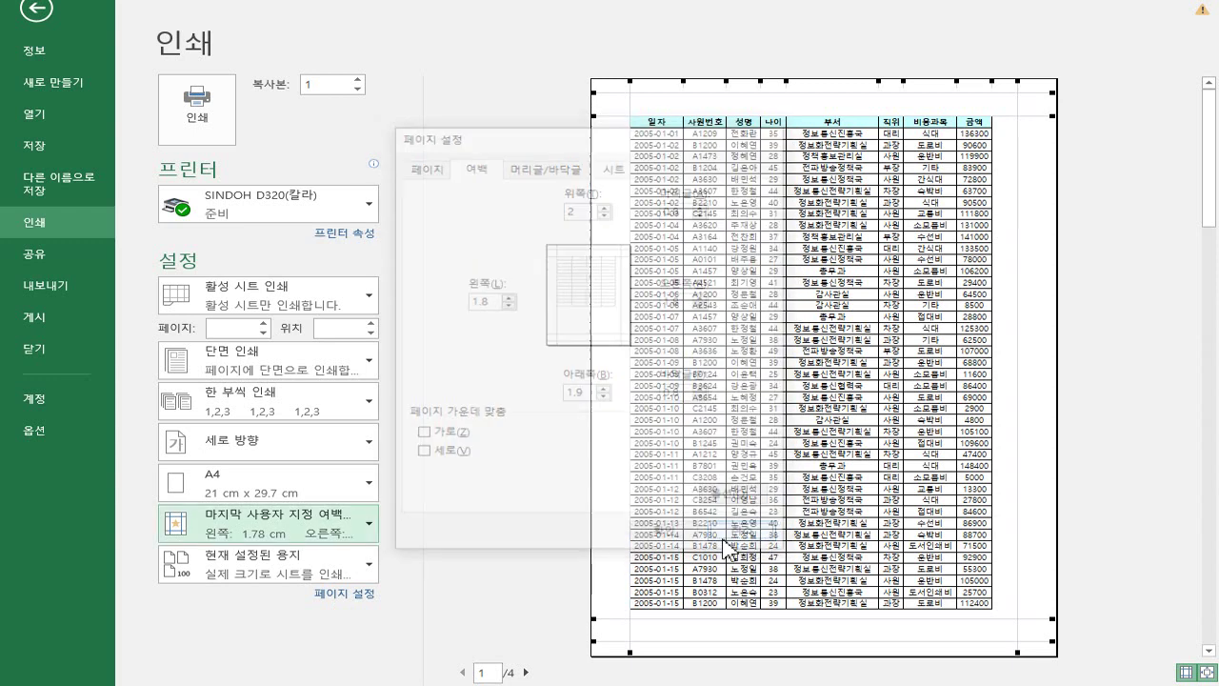
Step: View the scaling options without changing them, and page the preview to page 3 and back to page 1
left_click(371, 567)
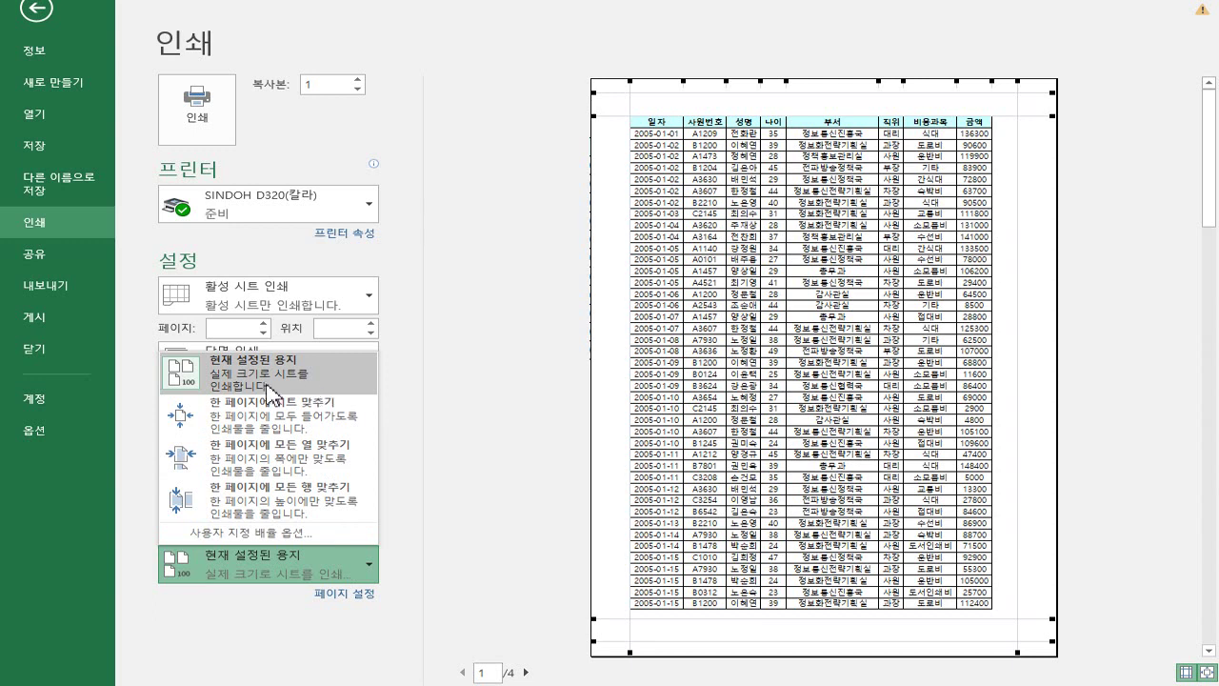
left_click(531, 673)
left_click(530, 672)
left_click(530, 674)
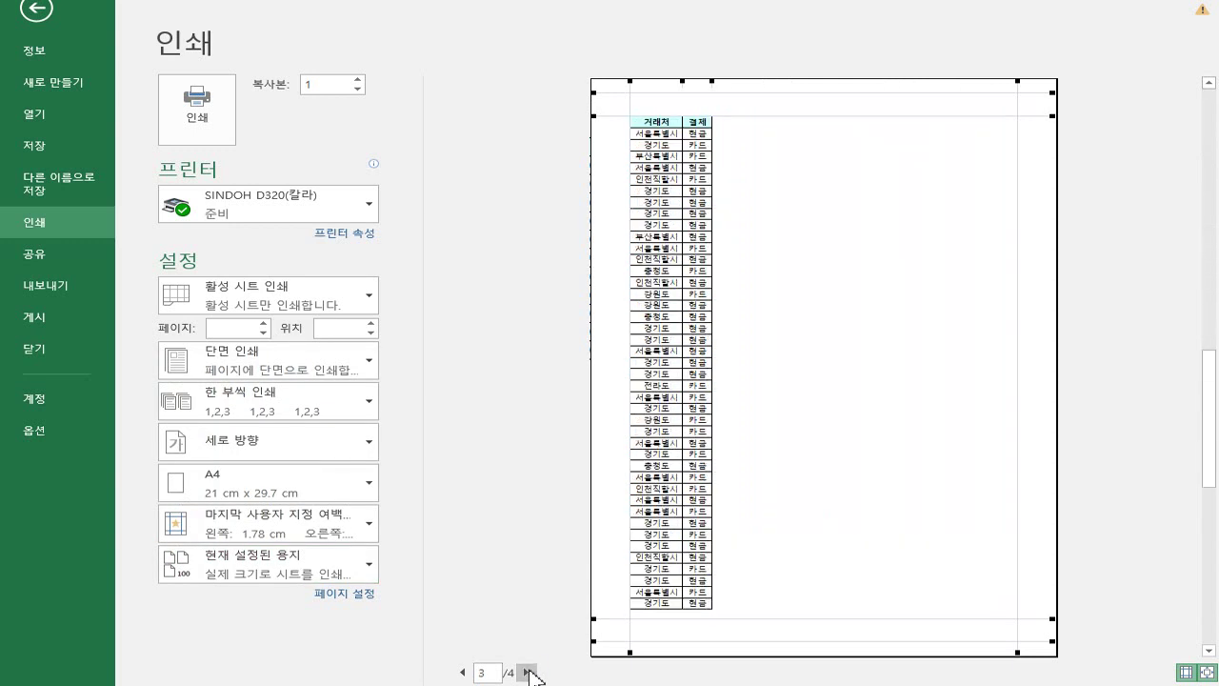
left_click(464, 673)
left_click(464, 673)
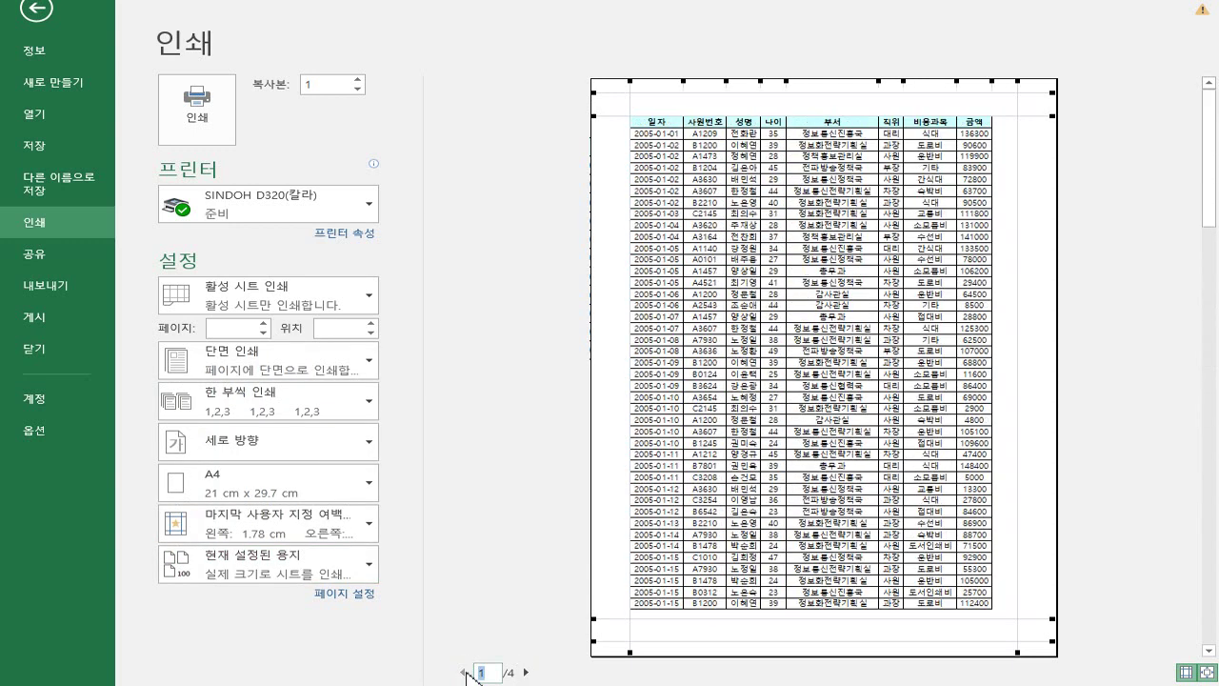
left_click(362, 572)
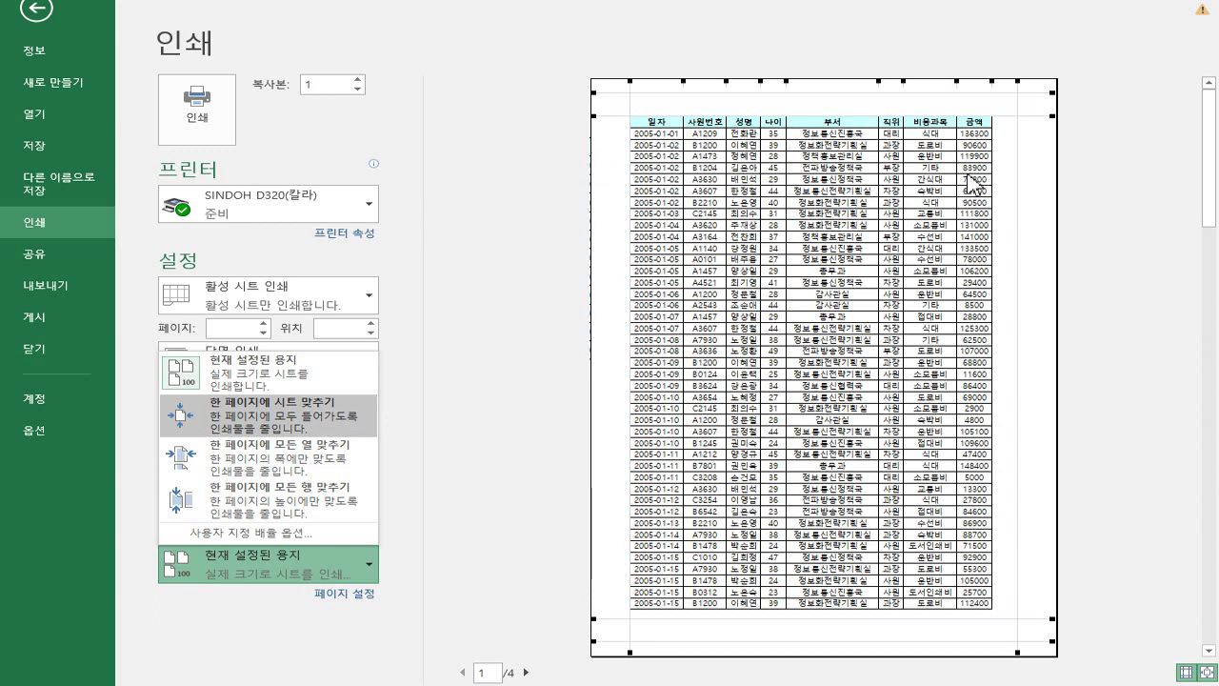
left_click(651, 272)
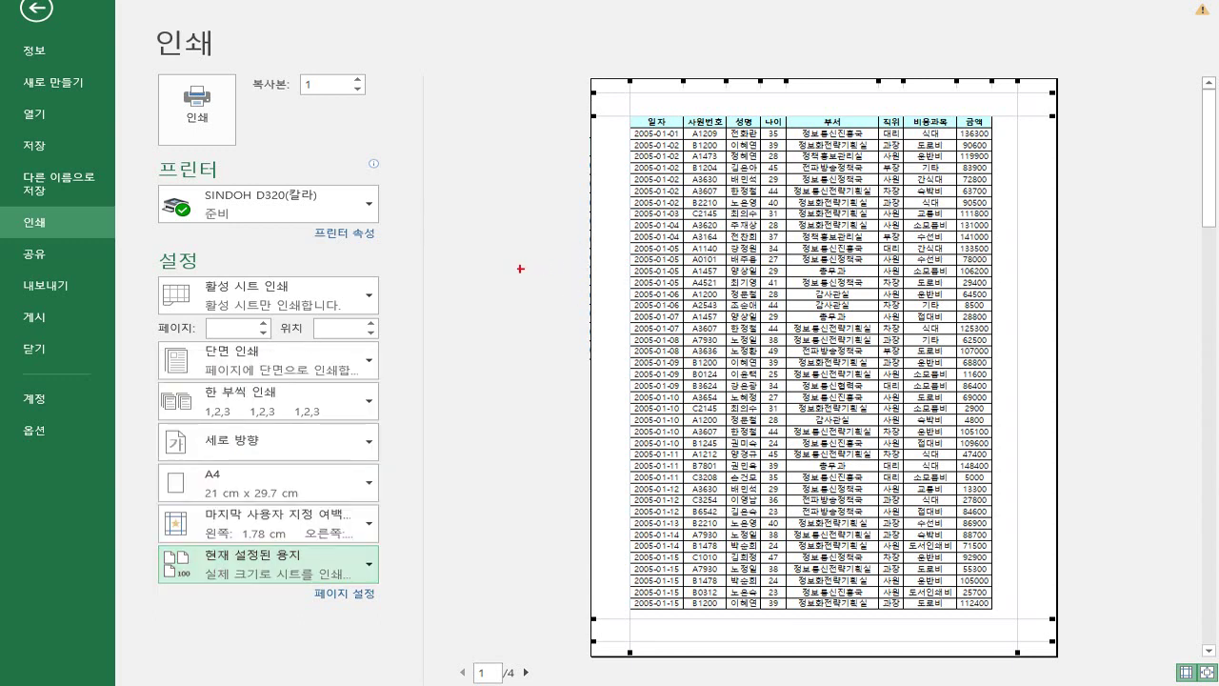
mouse_move(463, 287)
left_mouse_down()
mouse_move(524, 381)
mouse_move(540, 377)
left_mouse_up()
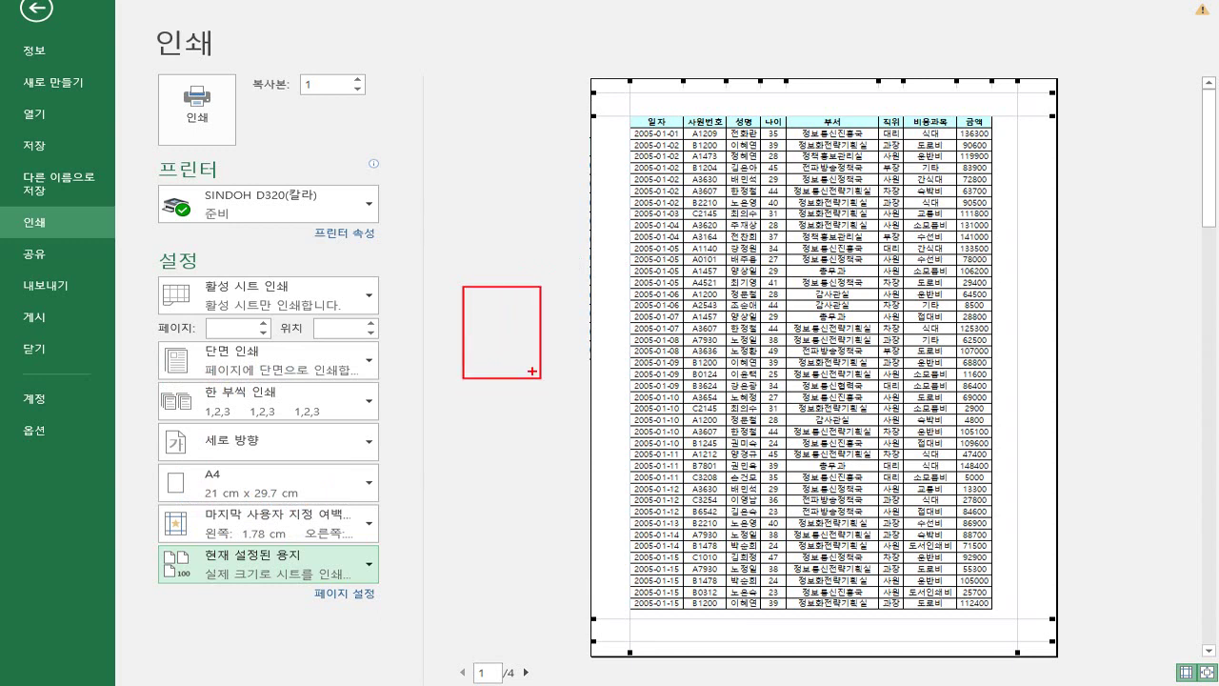
mouse_move(471, 294)
left_mouse_down()
mouse_move(538, 383)
mouse_move(561, 466)
left_mouse_up()
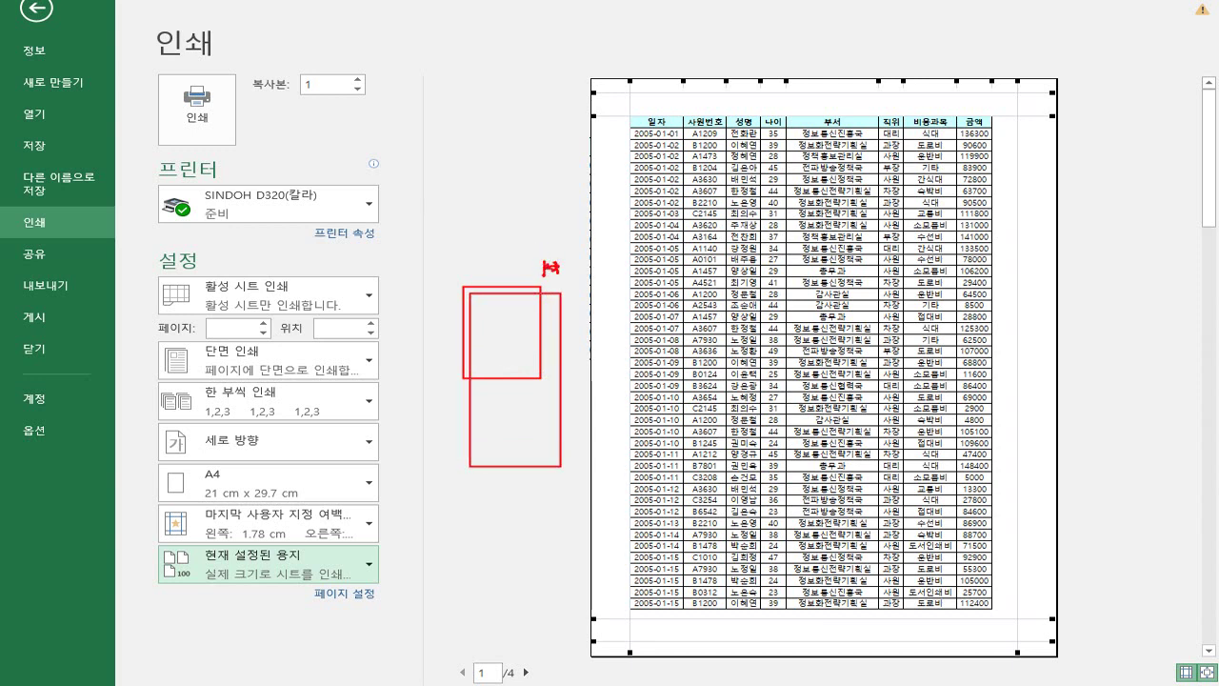
mouse_move(454, 387)
left_mouse_down()
mouse_move(435, 387)
mouse_move(452, 451)
mouse_move(447, 397)
left_mouse_up()
left_click_drag(434, 467, 463, 463)
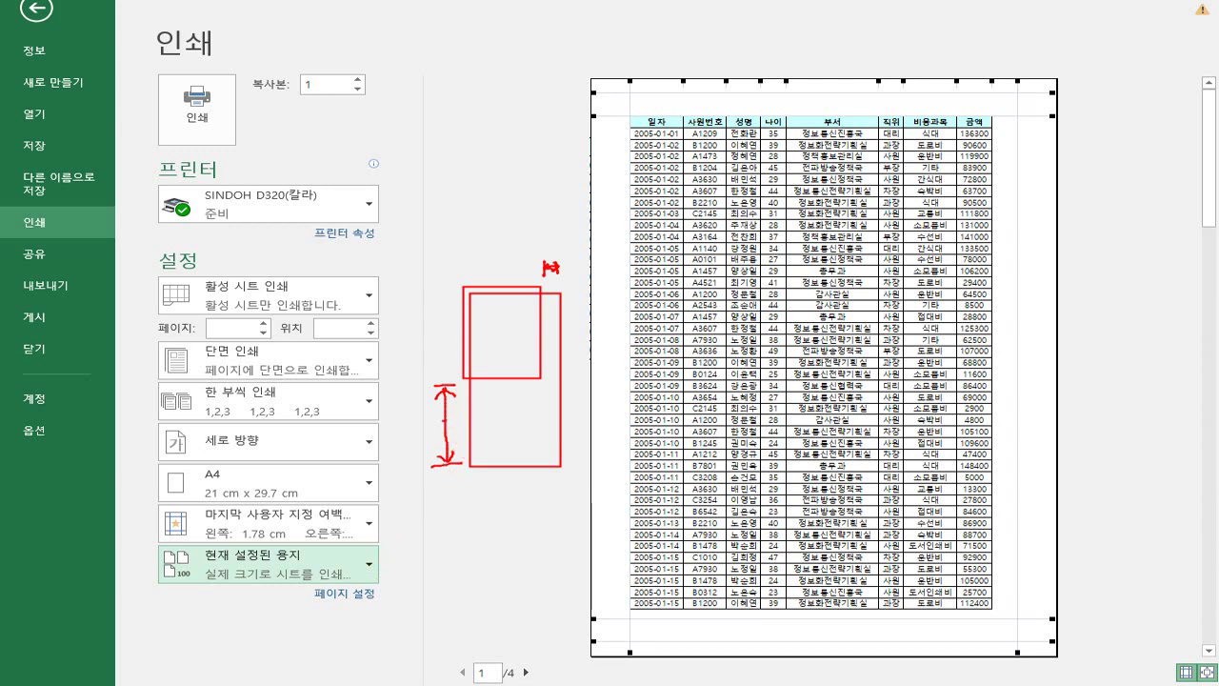
left_click_drag(438, 463, 444, 386)
left_click_drag(548, 270, 514, 271)
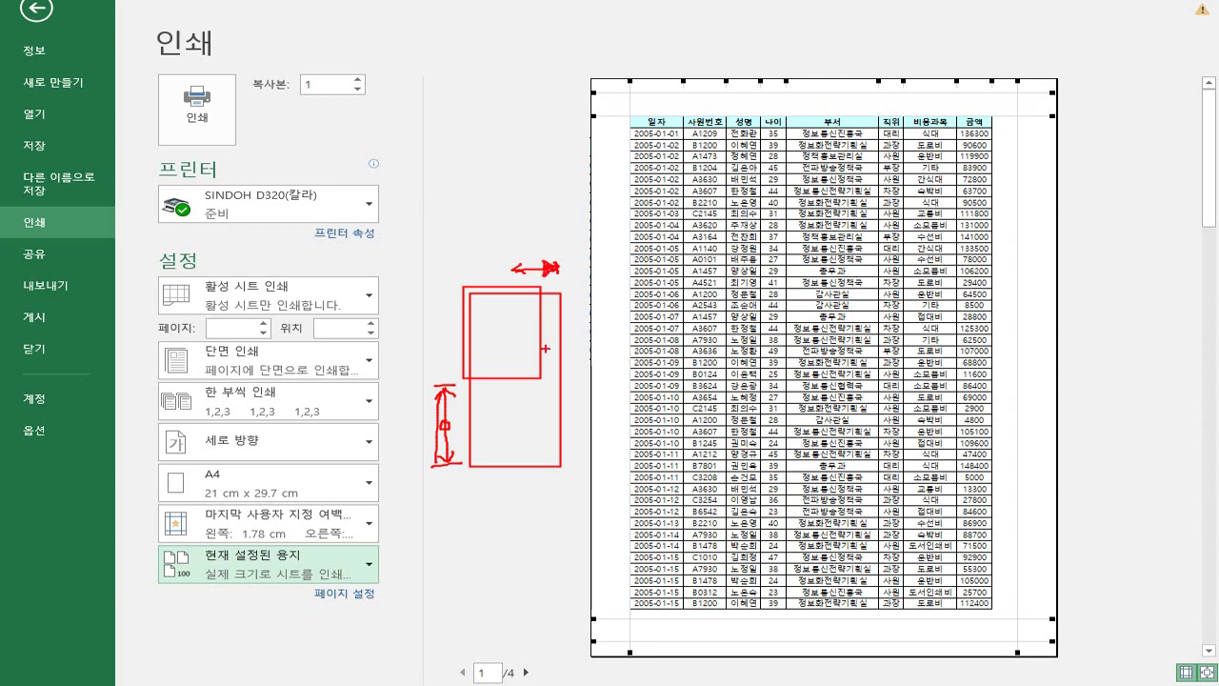
key("Escape")
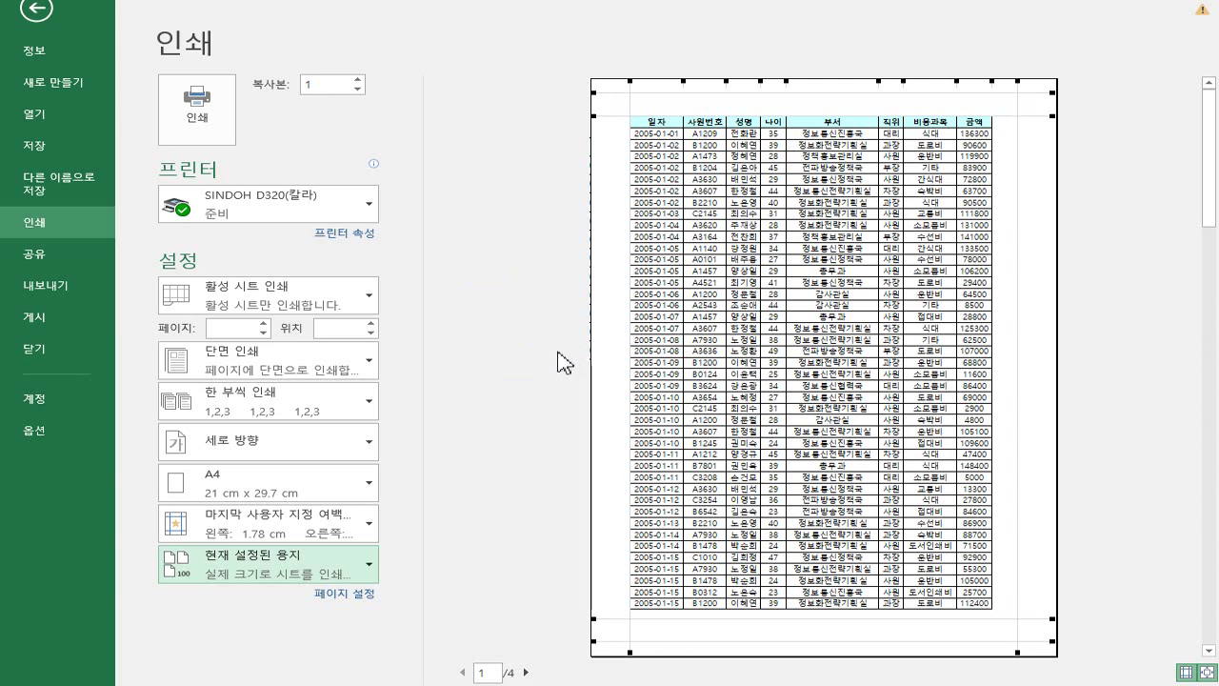
Step: Check how the table's columns split across the preview by paging to page 3 and returning to the first page
left_click(525, 673)
left_click(526, 673)
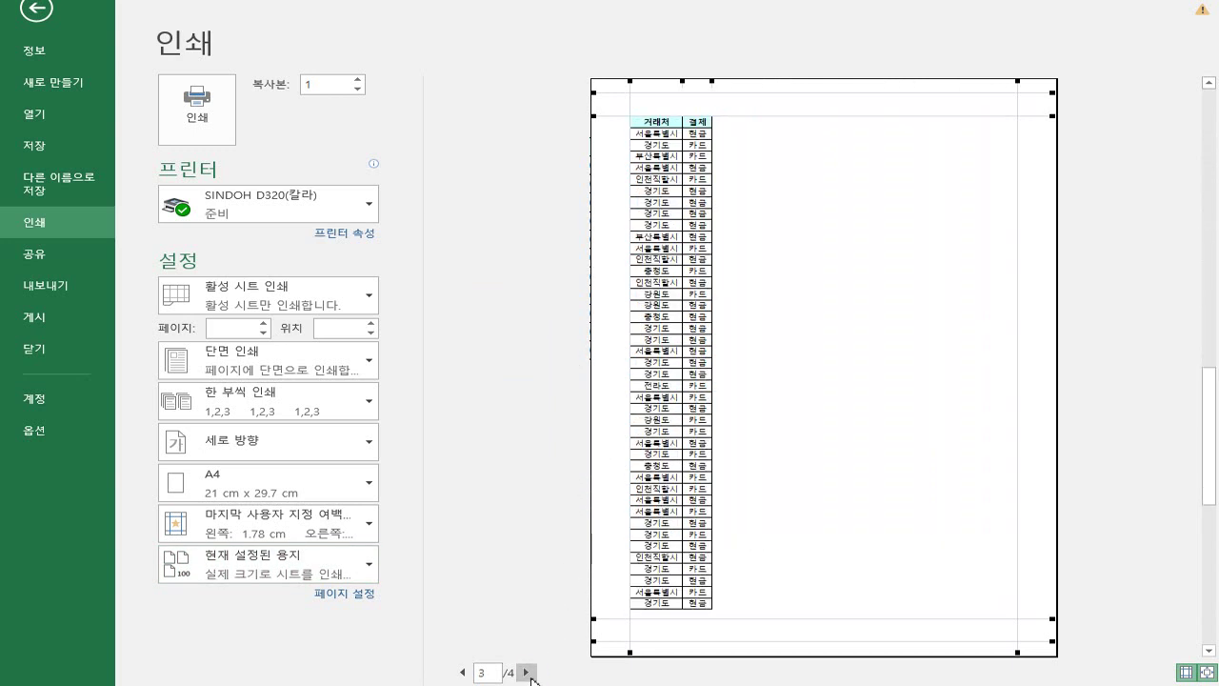
left_click(462, 673)
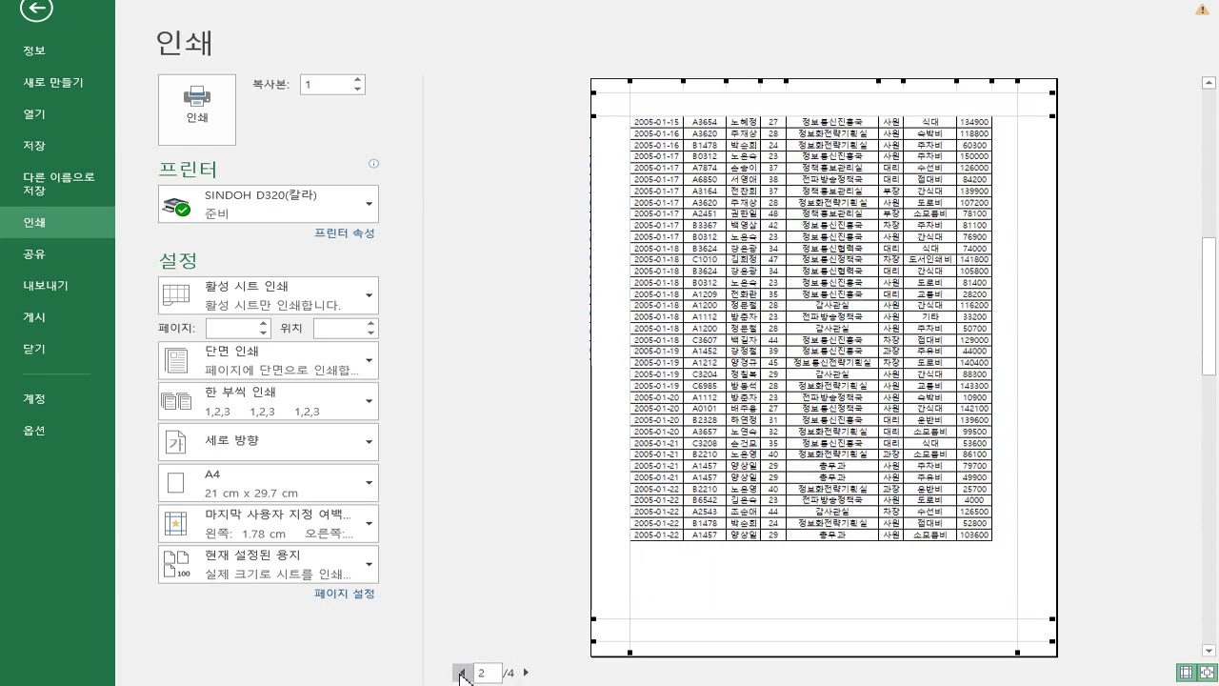
left_click(684, 327)
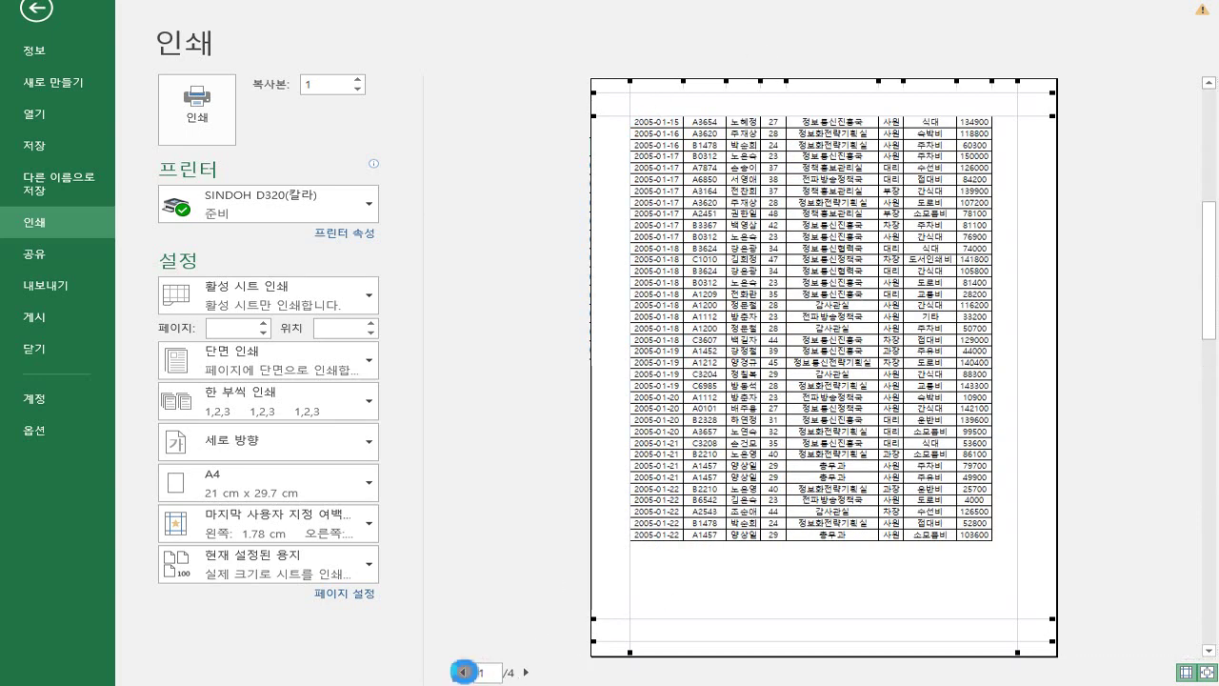
left_click(462, 672)
Step: Scale the sheet to fit on one page (한 페이지에 시트 맞추기) and slightly reduce the top margin in the enlarged preview
left_click(372, 570)
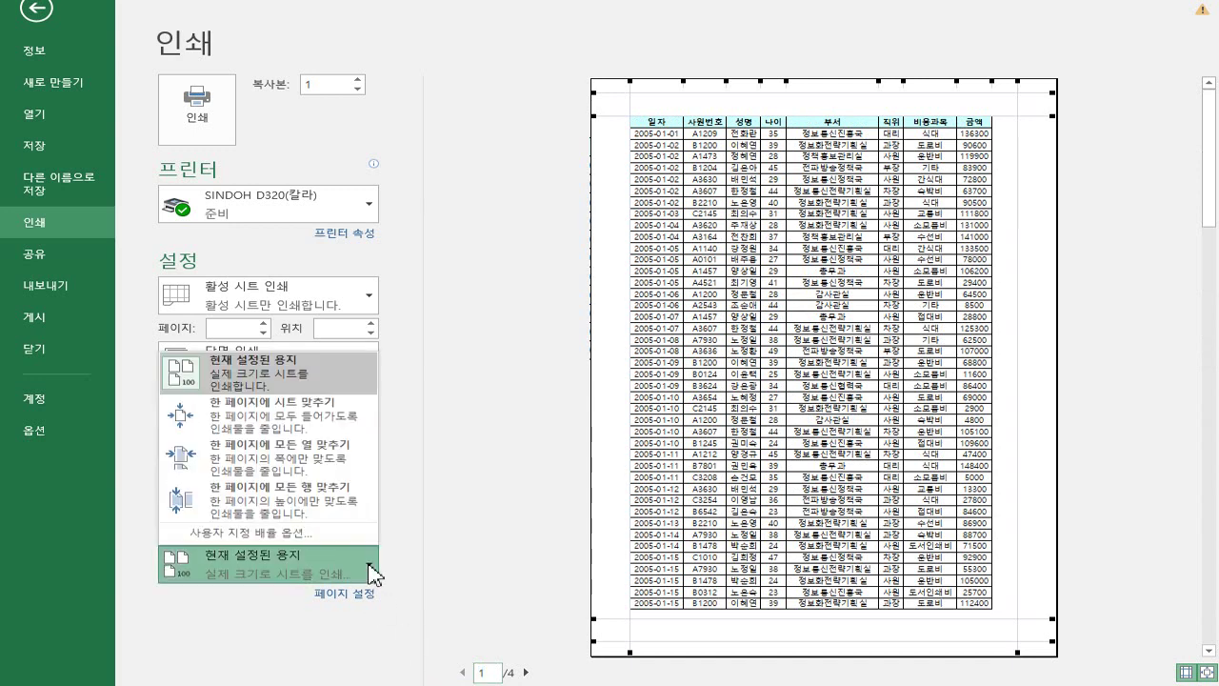
left_click(332, 416)
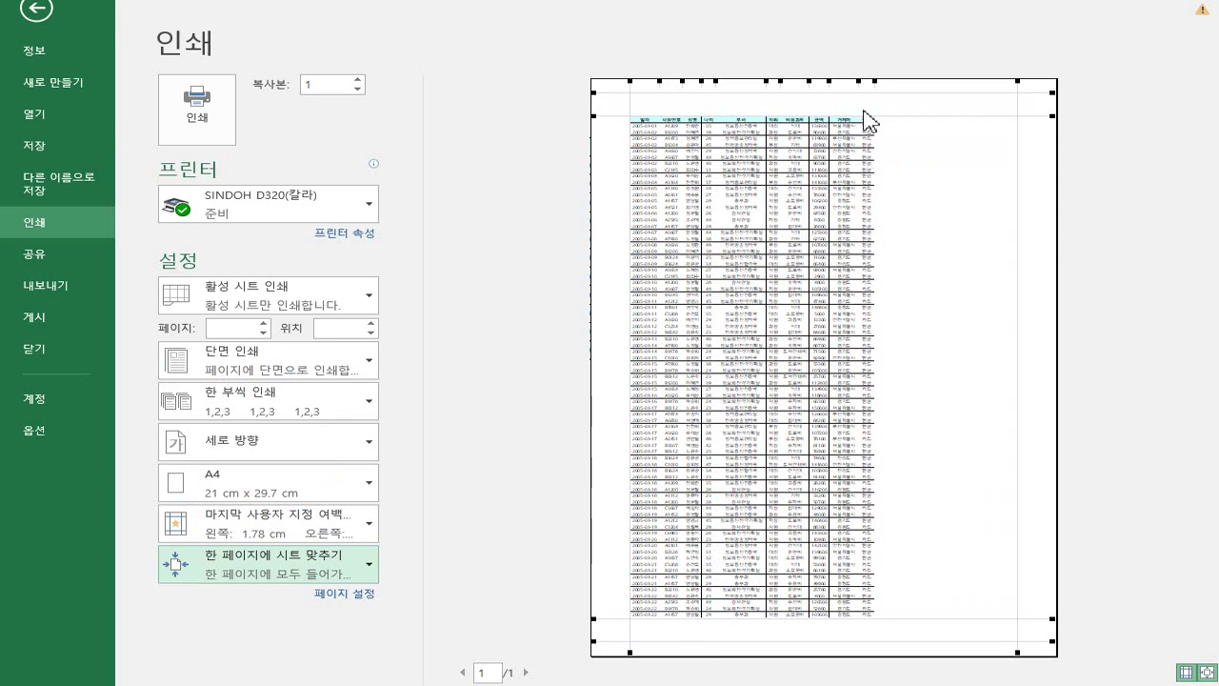
left_click_drag(906, 116, 906, 112)
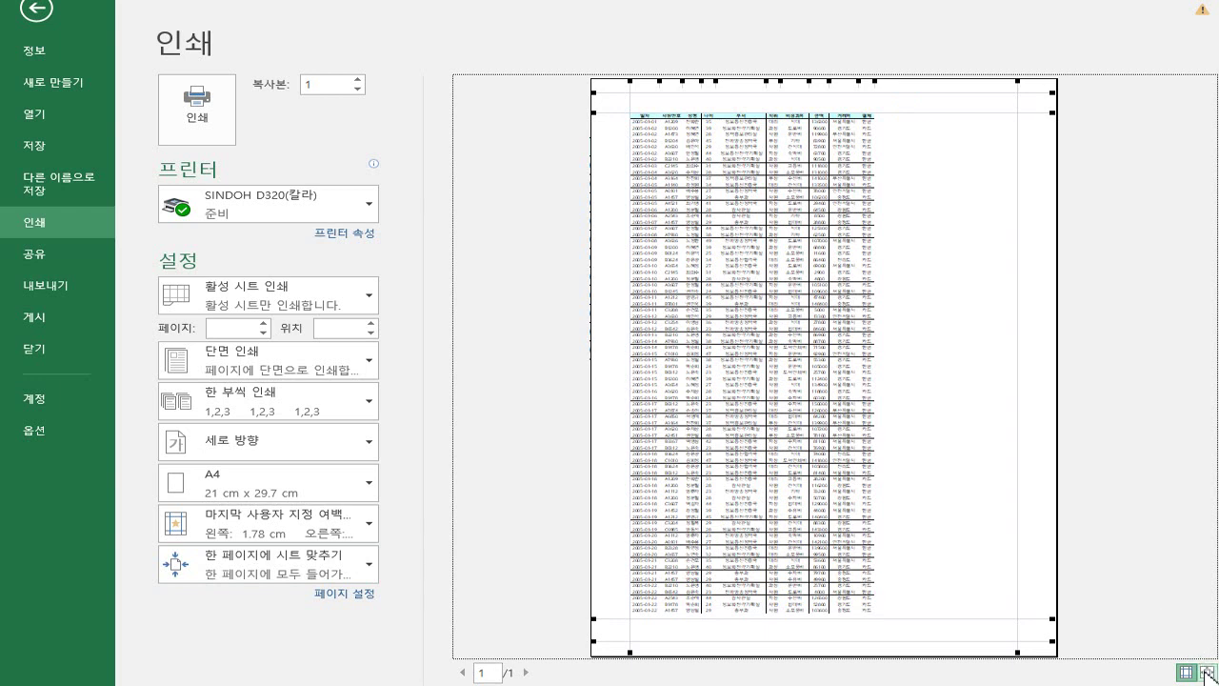
left_click(1207, 672)
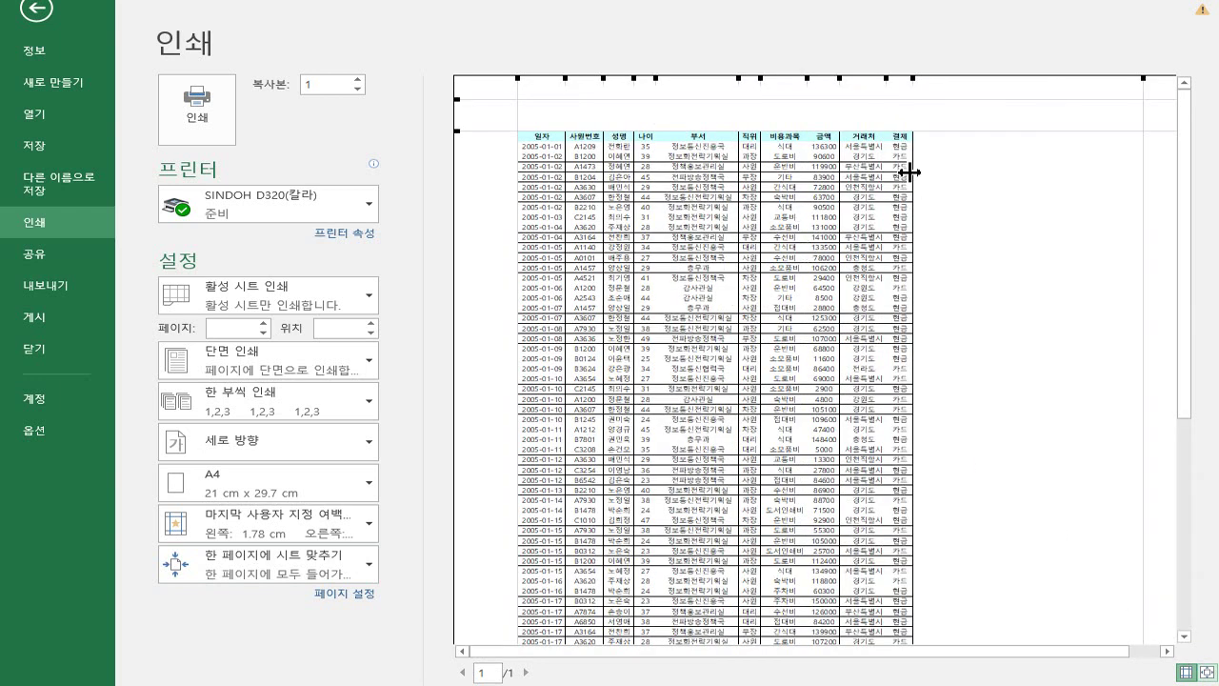
mouse_move(911, 78)
left_mouse_down()
mouse_move(922, 121)
mouse_move(1063, 88)
mouse_move(1130, 87)
mouse_move(1143, 118)
left_mouse_up()
left_click_drag(1094, 55, 1105, 103)
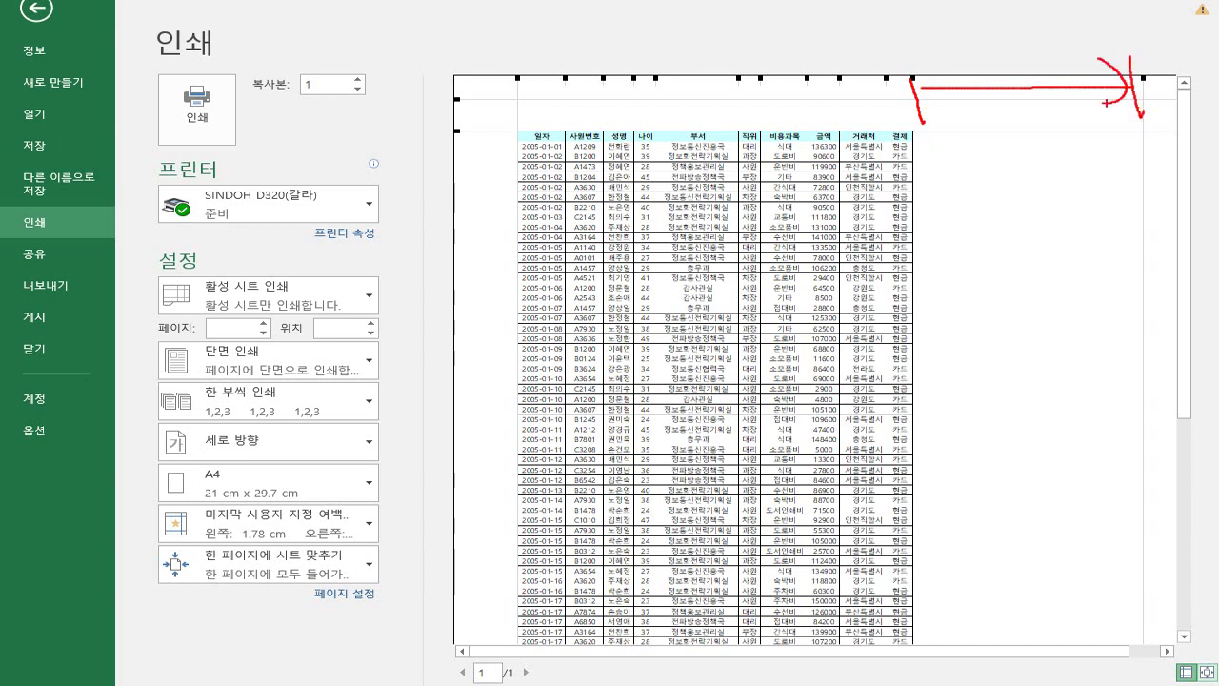
left_click_drag(954, 65, 957, 100)
mouse_move(1130, 206)
left_mouse_down()
mouse_move(1192, 205)
mouse_move(1181, 223)
mouse_move(915, 208)
left_mouse_up()
left_click_drag(943, 181, 942, 182)
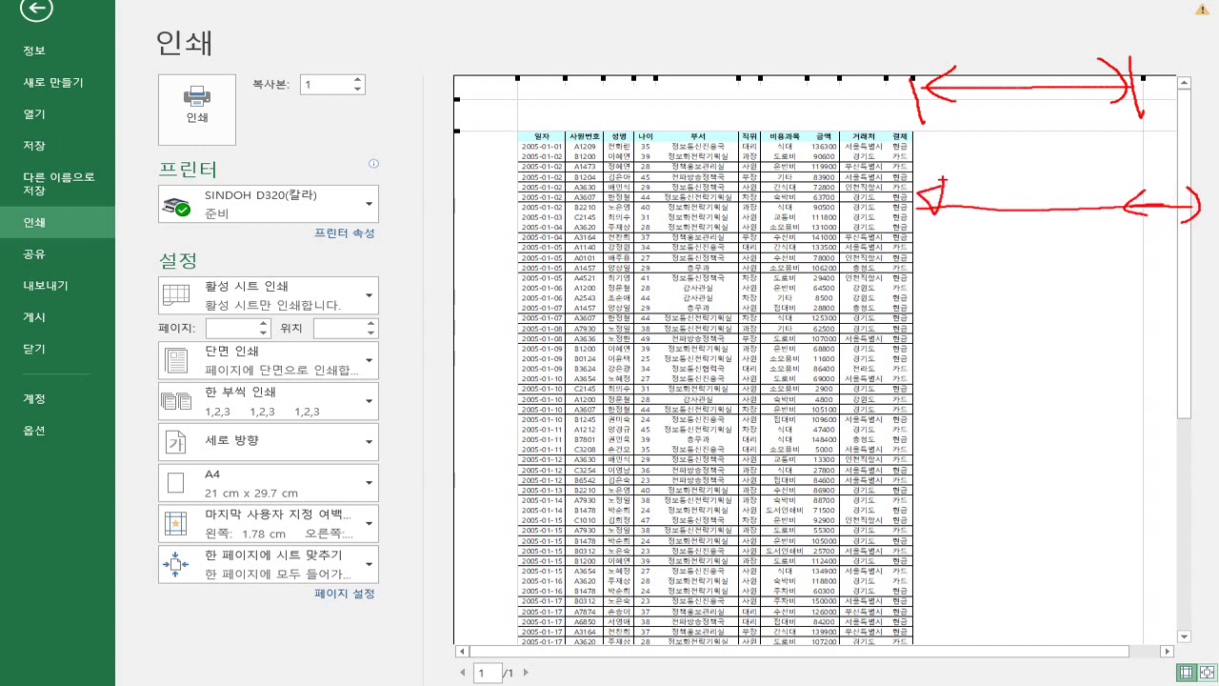
key("Escape")
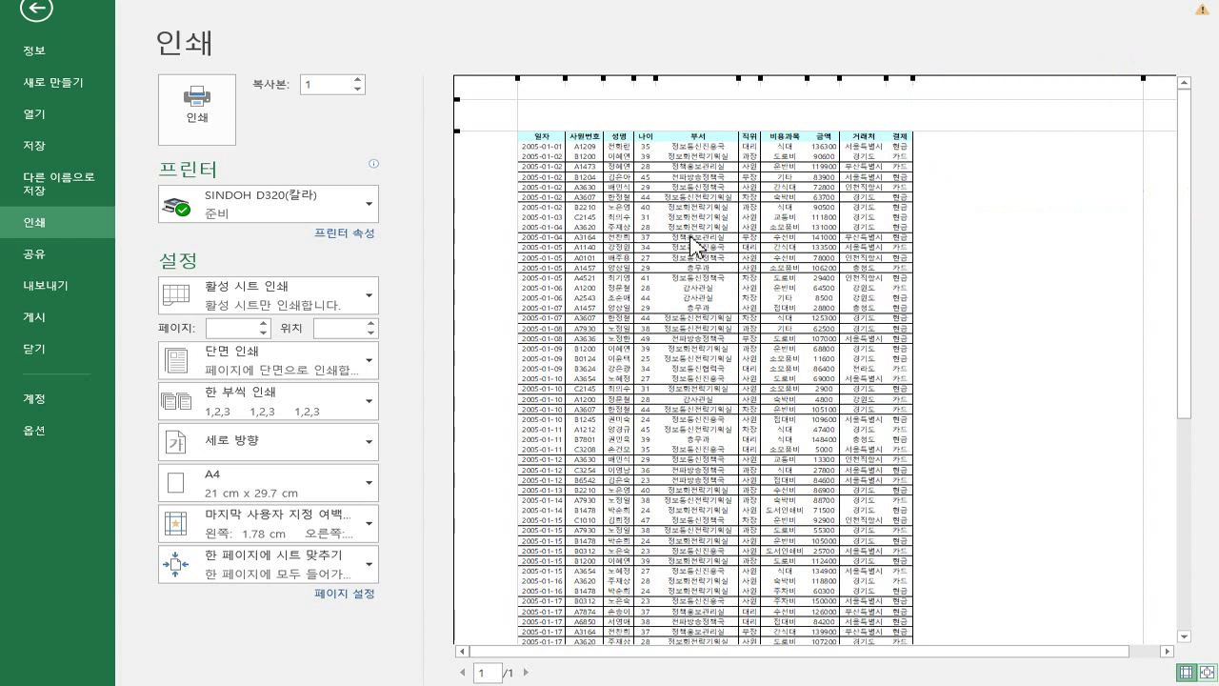
Step: Return the preview to full-page view and show the available scaling options
left_click(1208, 672)
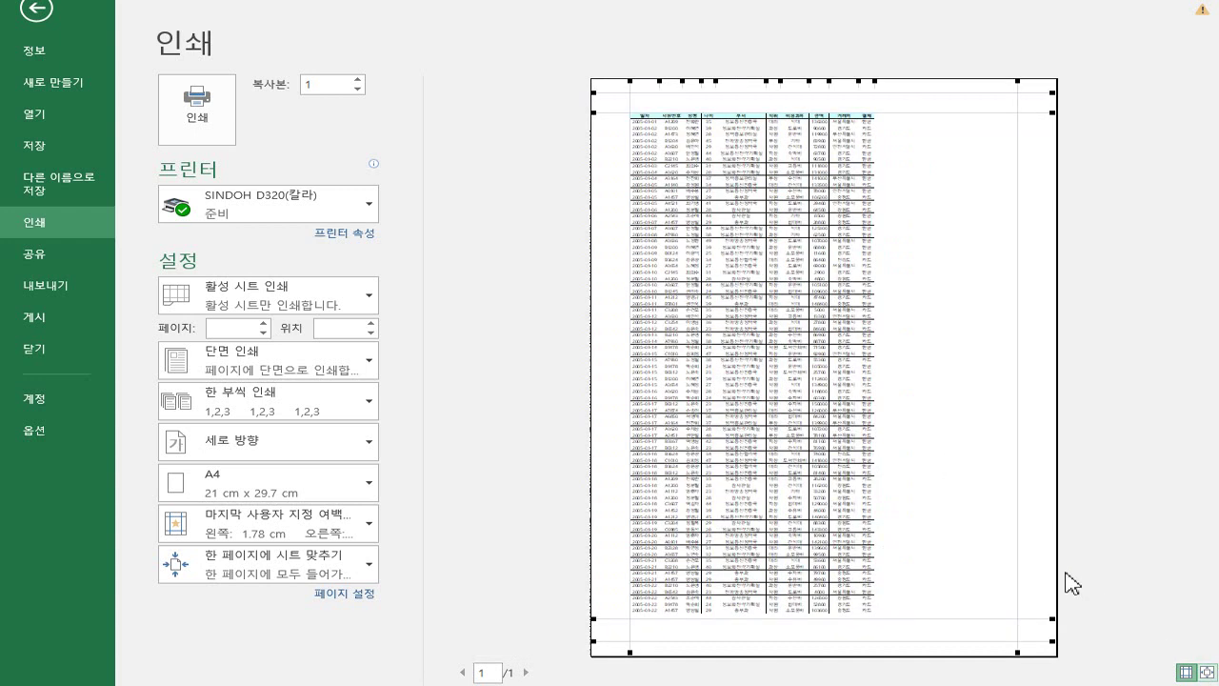
left_click(306, 578)
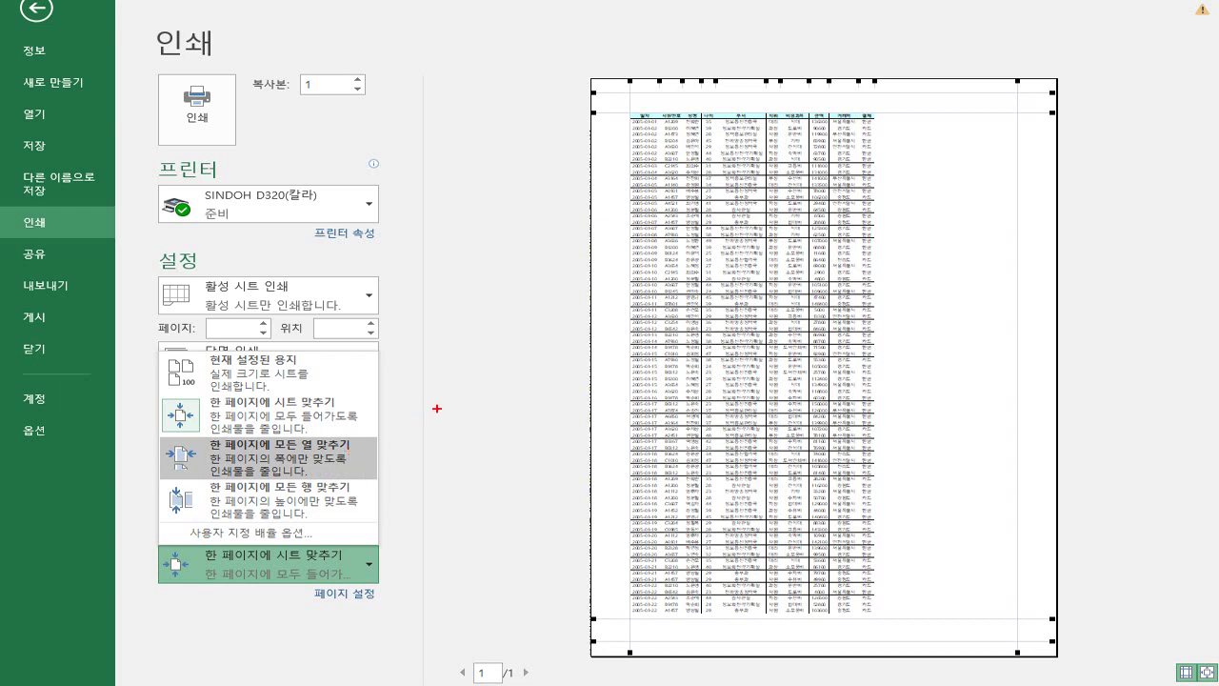
mouse_move(452, 330)
left_mouse_down()
mouse_move(520, 425)
mouse_move(542, 431)
left_mouse_up()
mouse_move(473, 344)
left_mouse_down()
mouse_move(522, 457)
mouse_move(559, 486)
left_mouse_up()
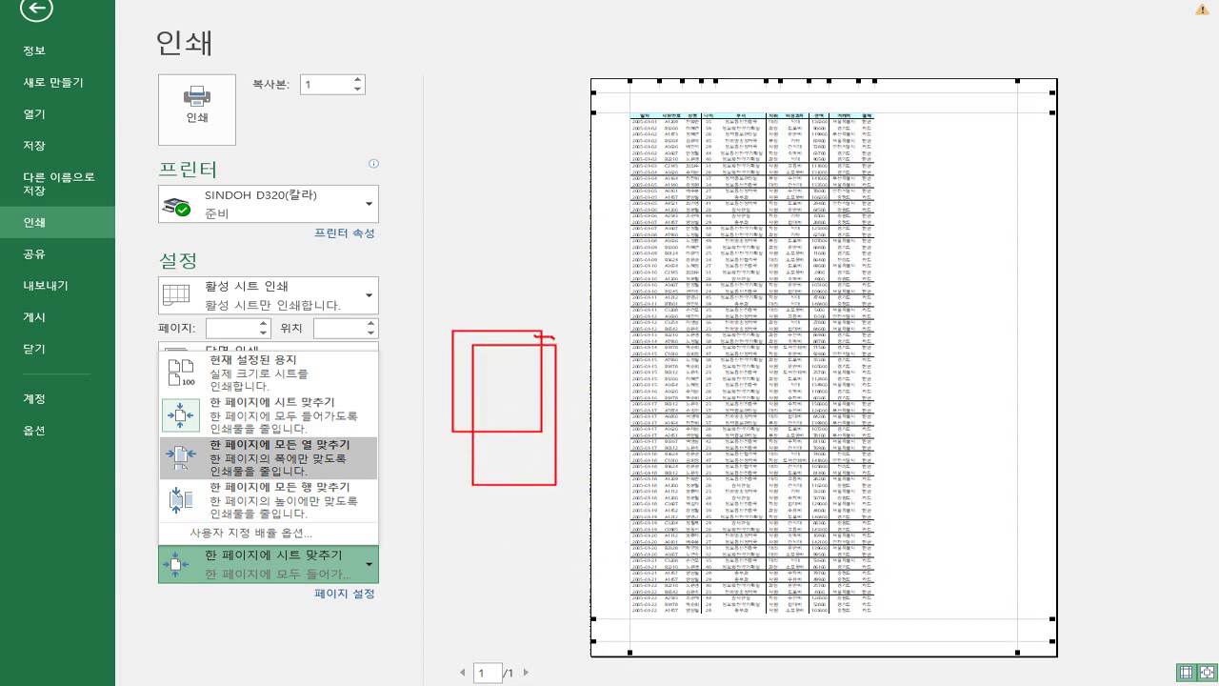
left_click_drag(547, 340, 553, 332)
left_click_drag(495, 466, 507, 466)
key("Escape")
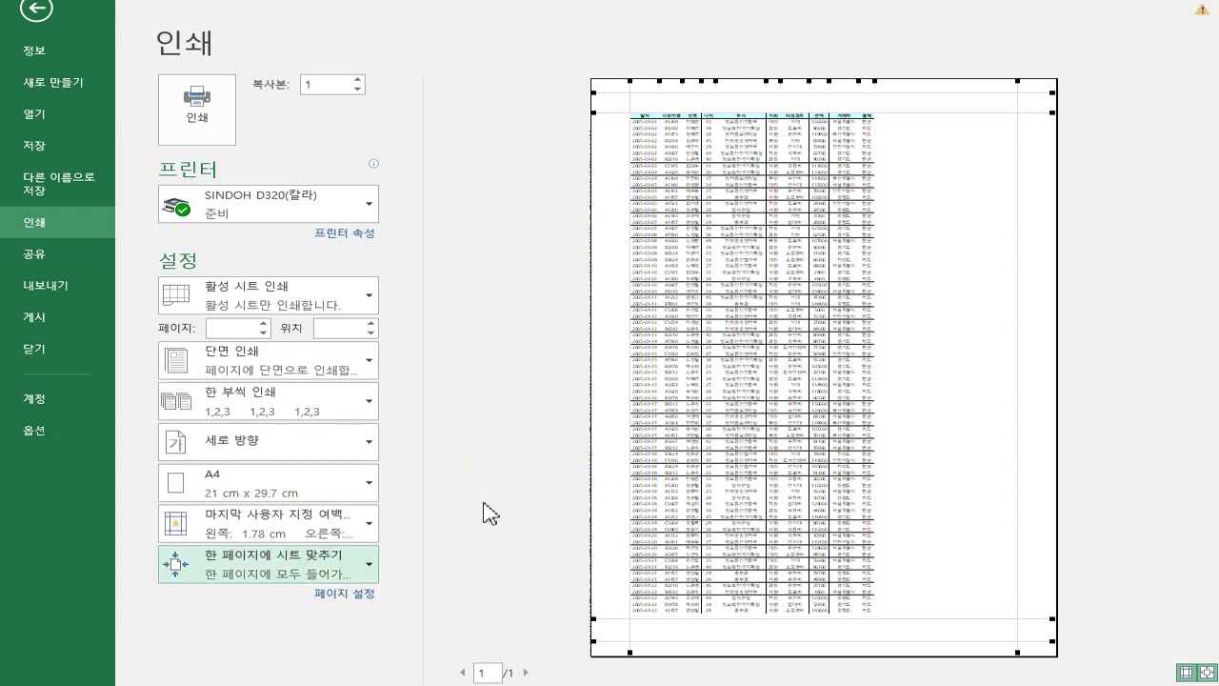
Step: Set the scaling to fit all columns on one page (한 페이지에 모든 열 맞추기) and check the second preview page
left_click(338, 577)
left_click(361, 563)
left_click(362, 569)
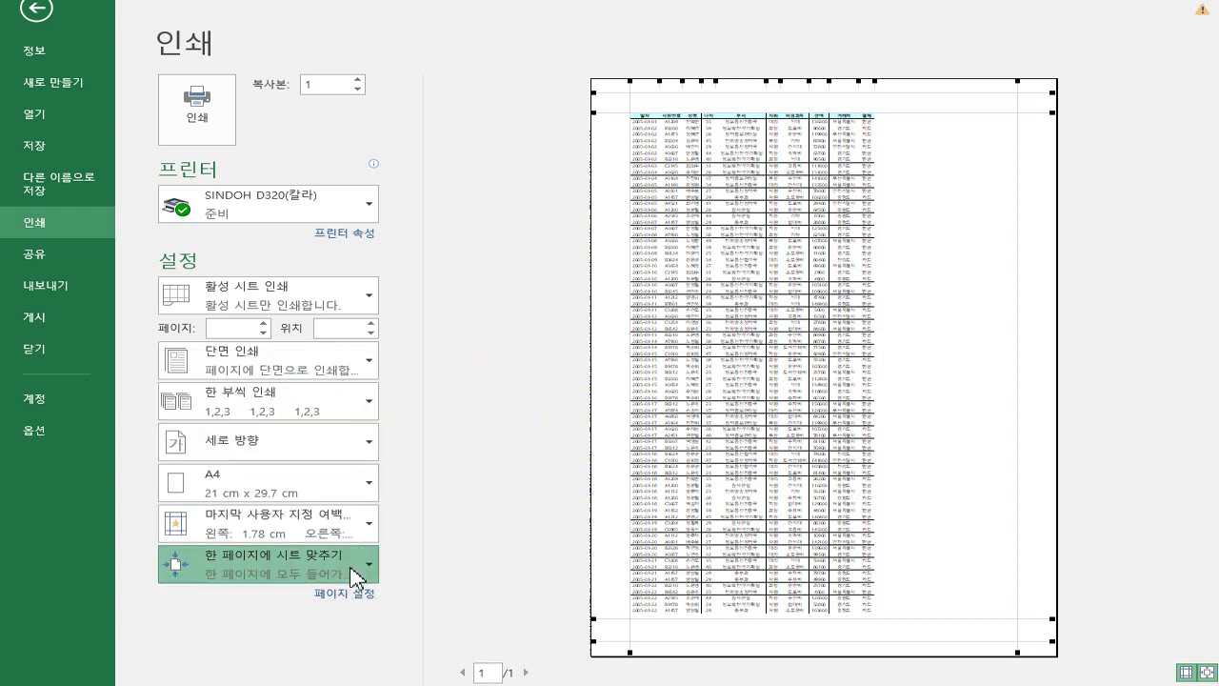
left_click(343, 457)
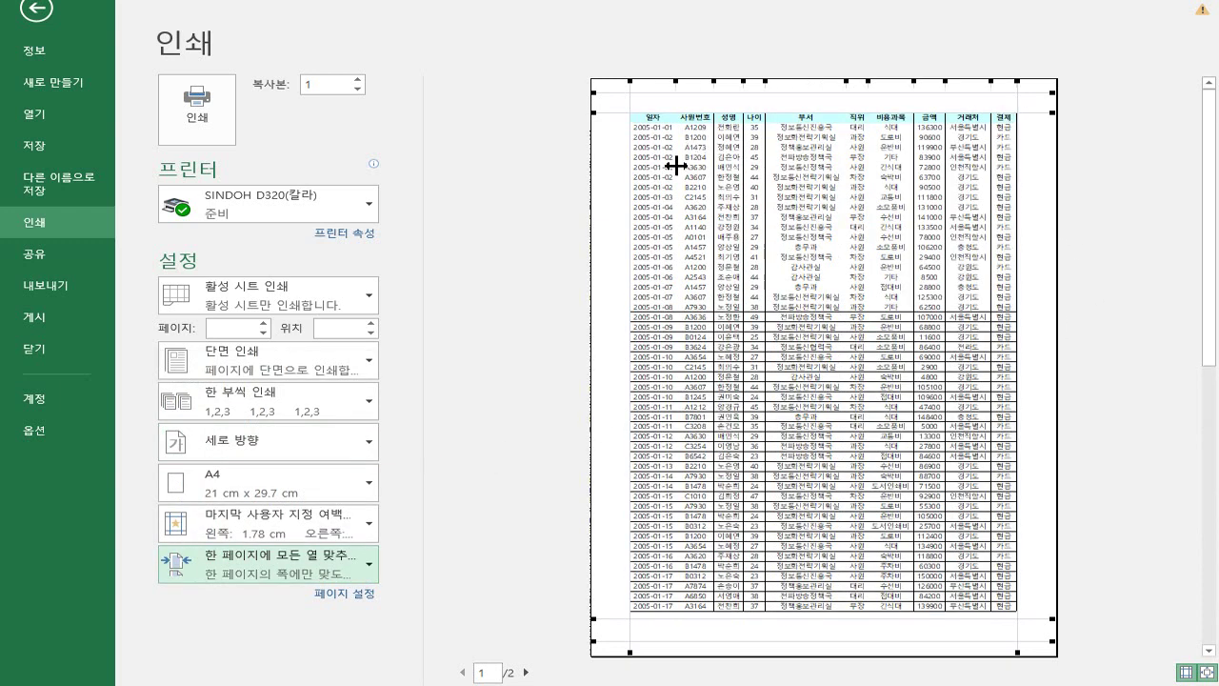
left_click(526, 672)
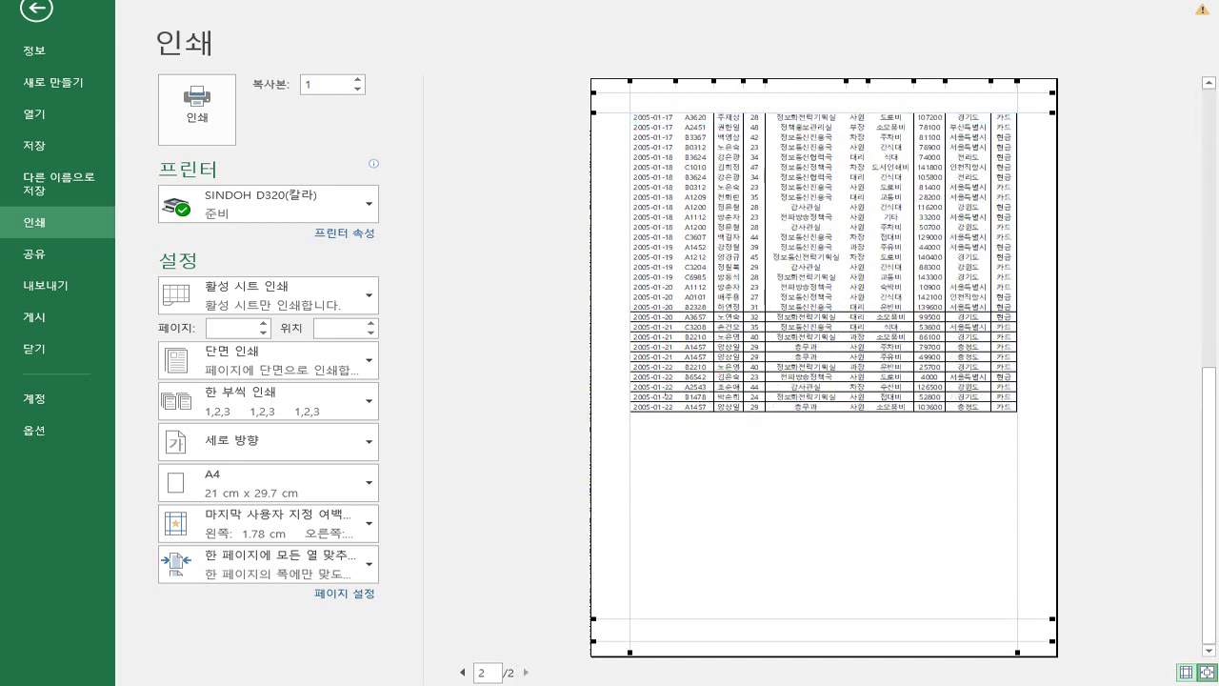
mouse_move(625, 101)
left_mouse_down()
mouse_move(931, 522)
mouse_move(1053, 624)
mouse_move(997, 559)
mouse_move(1003, 537)
left_mouse_up()
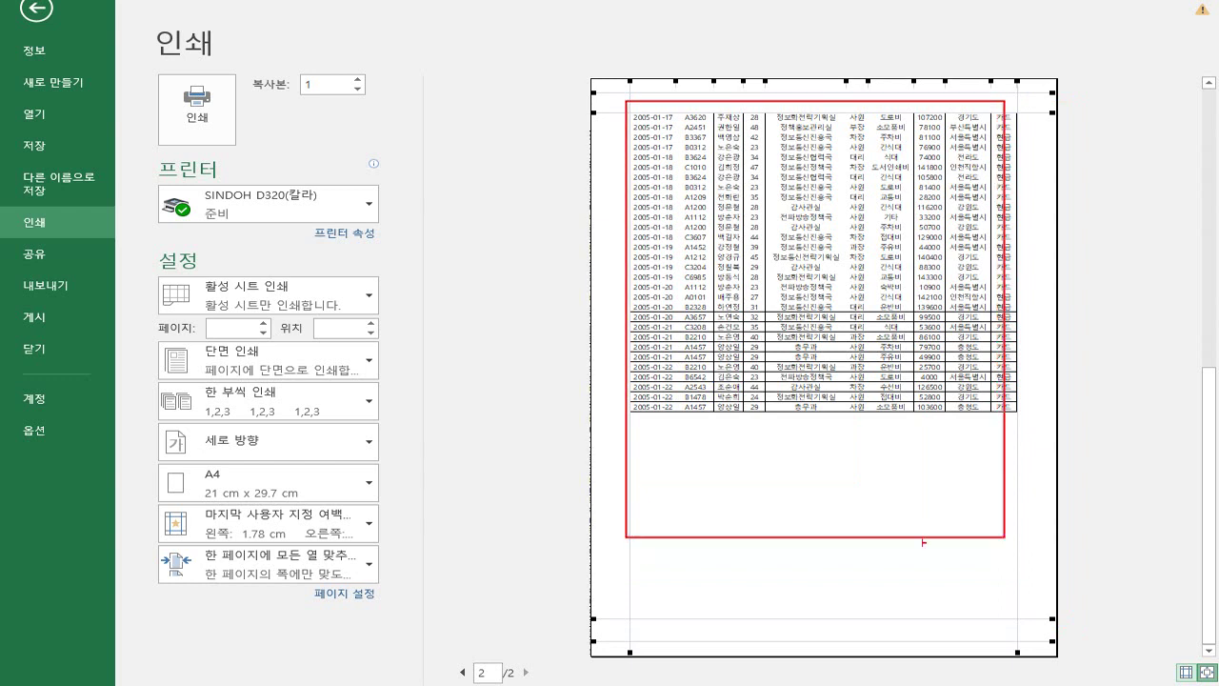
mouse_move(921, 543)
left_mouse_down()
mouse_move(917, 407)
mouse_move(970, 530)
left_mouse_up()
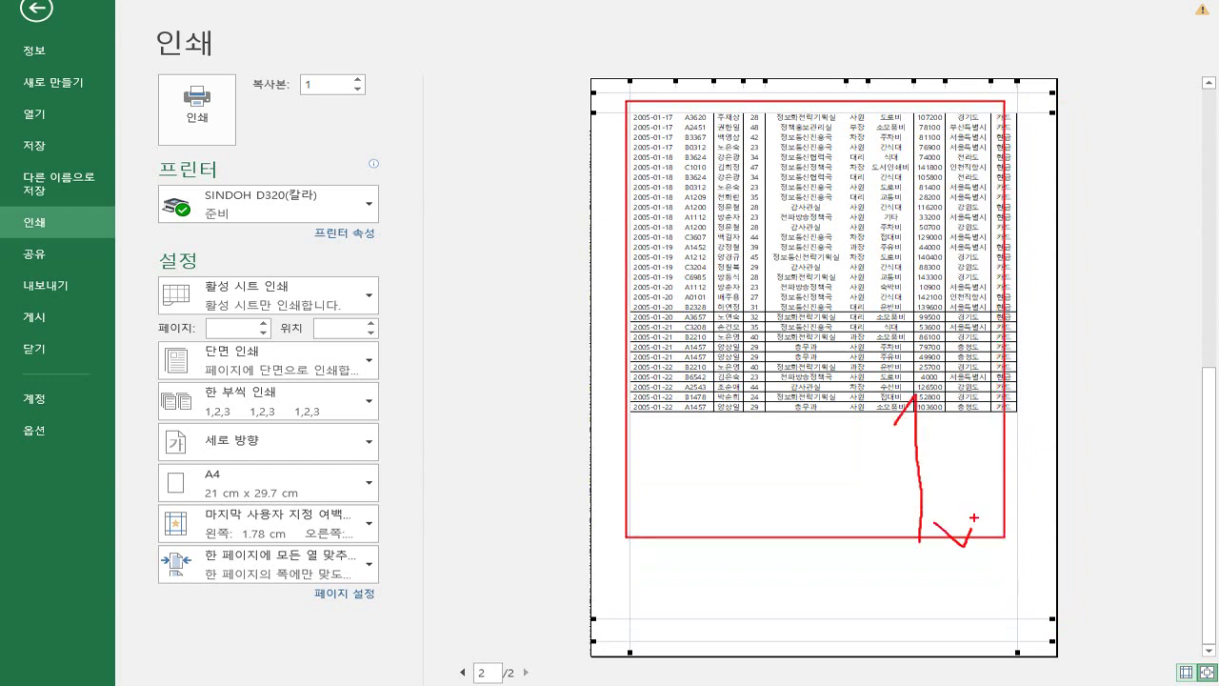
Step: Set the scaling to fit all rows on one page (한 페이지에 모든 행 맞추기)
key("Escape")
left_click(366, 570)
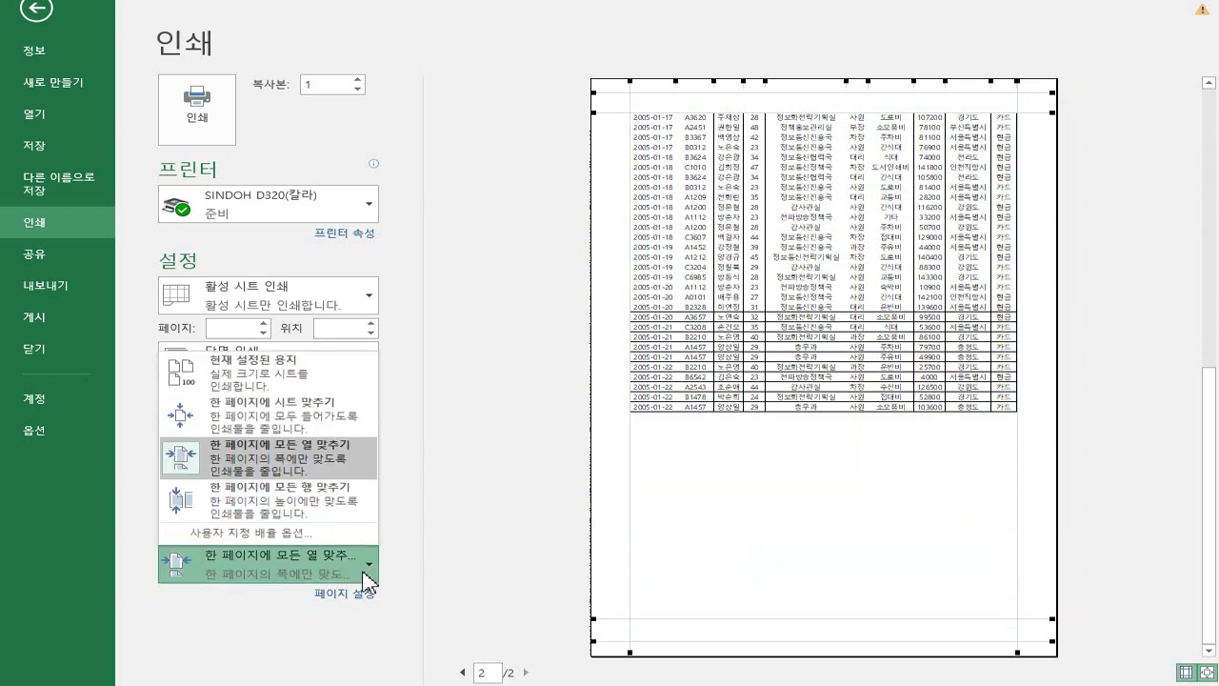
left_click(336, 508)
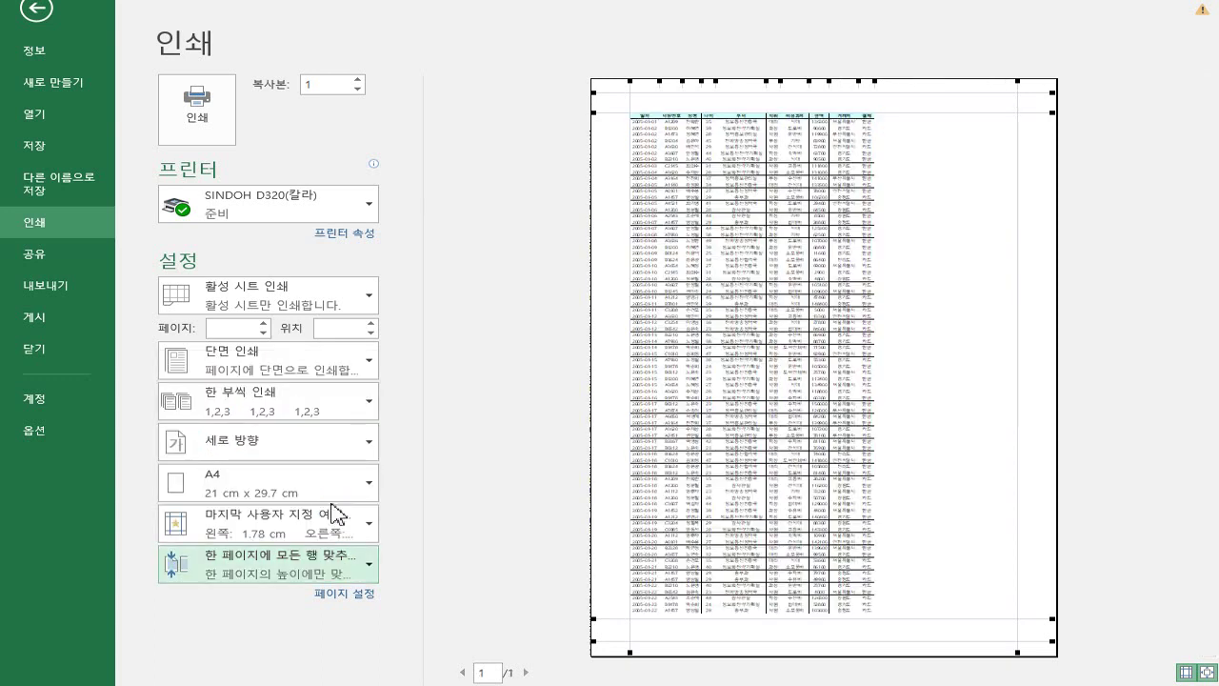
Step: Switch the scaling to fit the sheet on one page (한 페이지에 시트 맞추기) and return it to fitting all rows (한 페이지에 모든 행 맞추기)
left_click(366, 577)
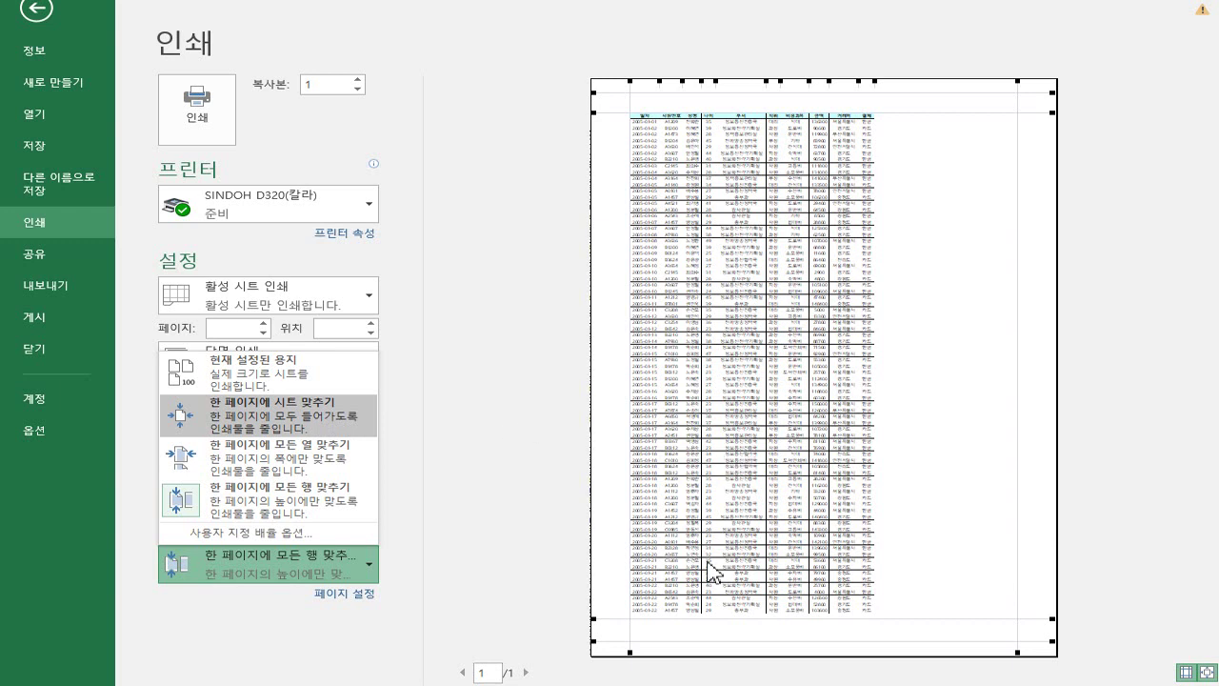
left_click(341, 421)
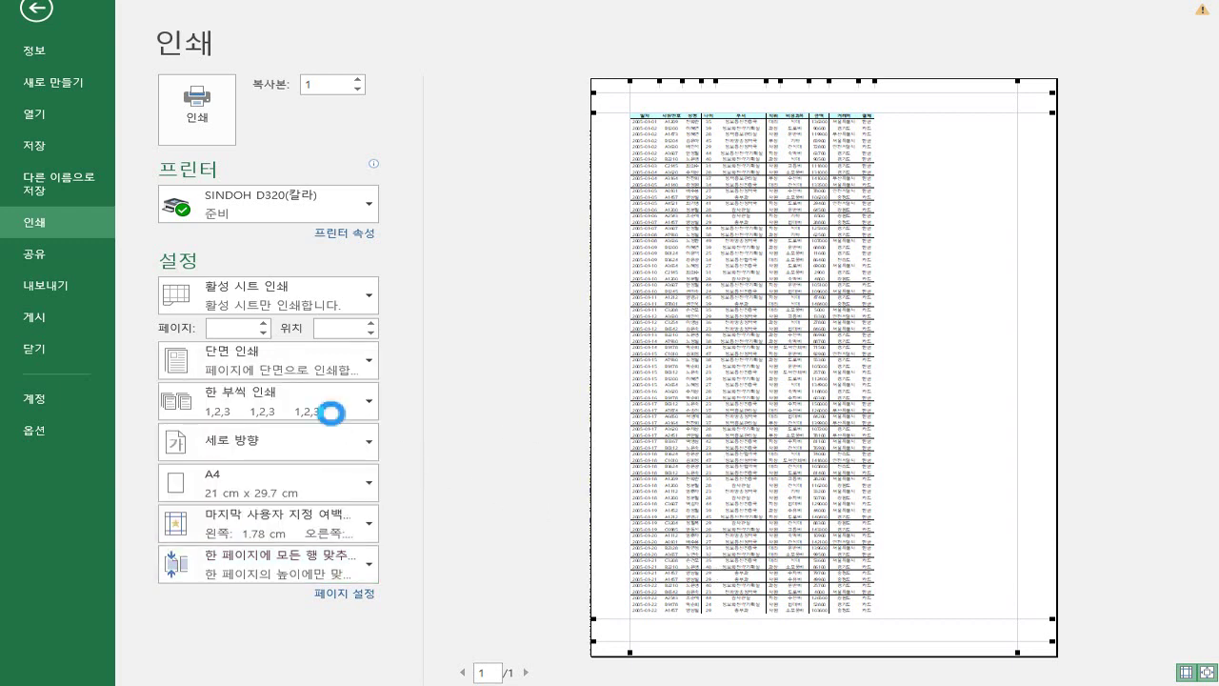
left_click(354, 569)
left_click(346, 502)
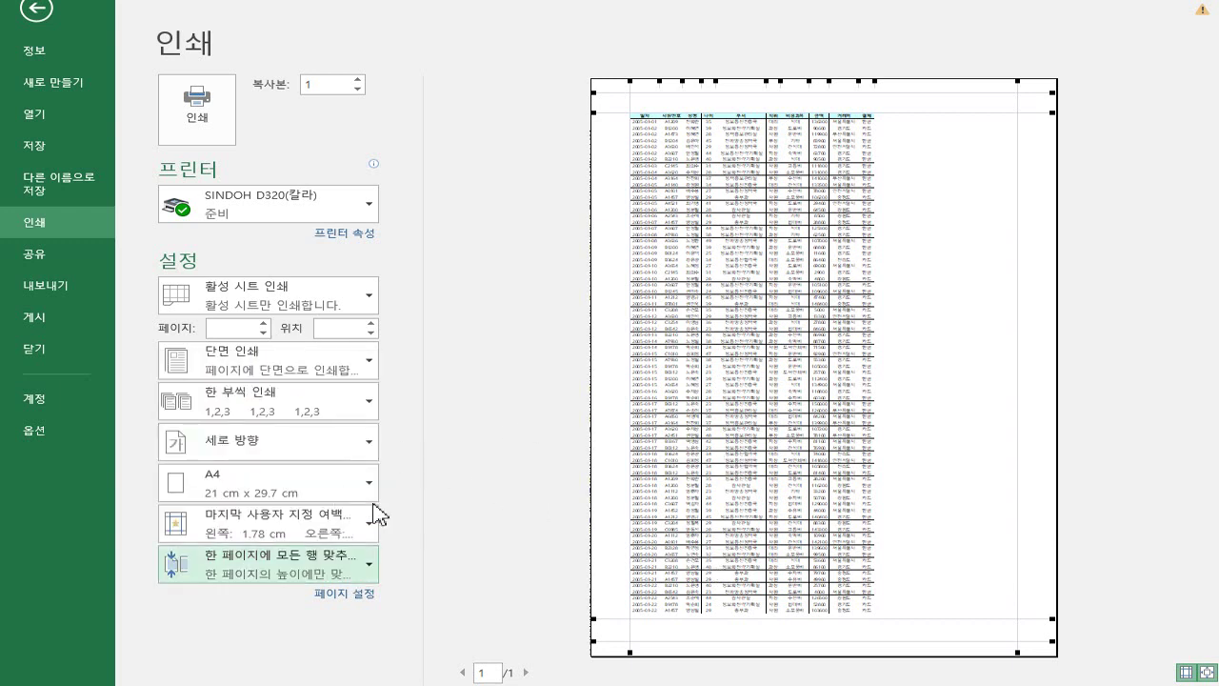
Step: Set the Page Setup scale (확대/축소 배율) to 100% and check which scaling option is active
left_click(336, 574)
left_click(337, 576)
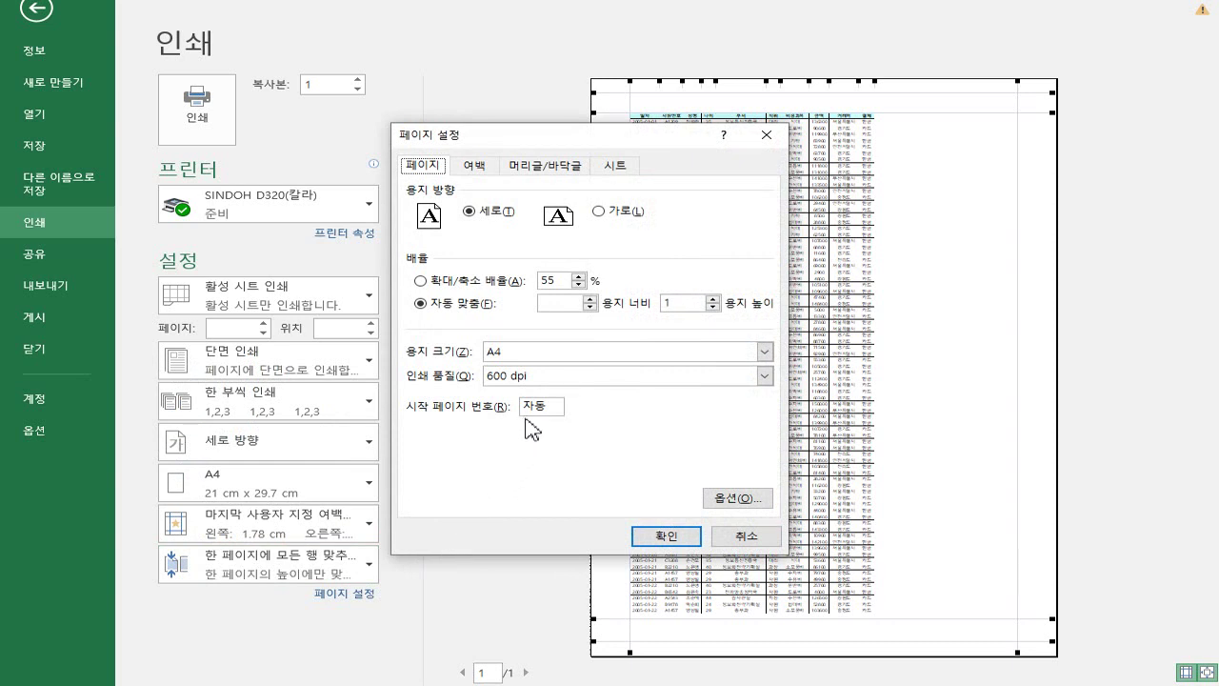
left_click(453, 283)
key("Return")
left_click(348, 572)
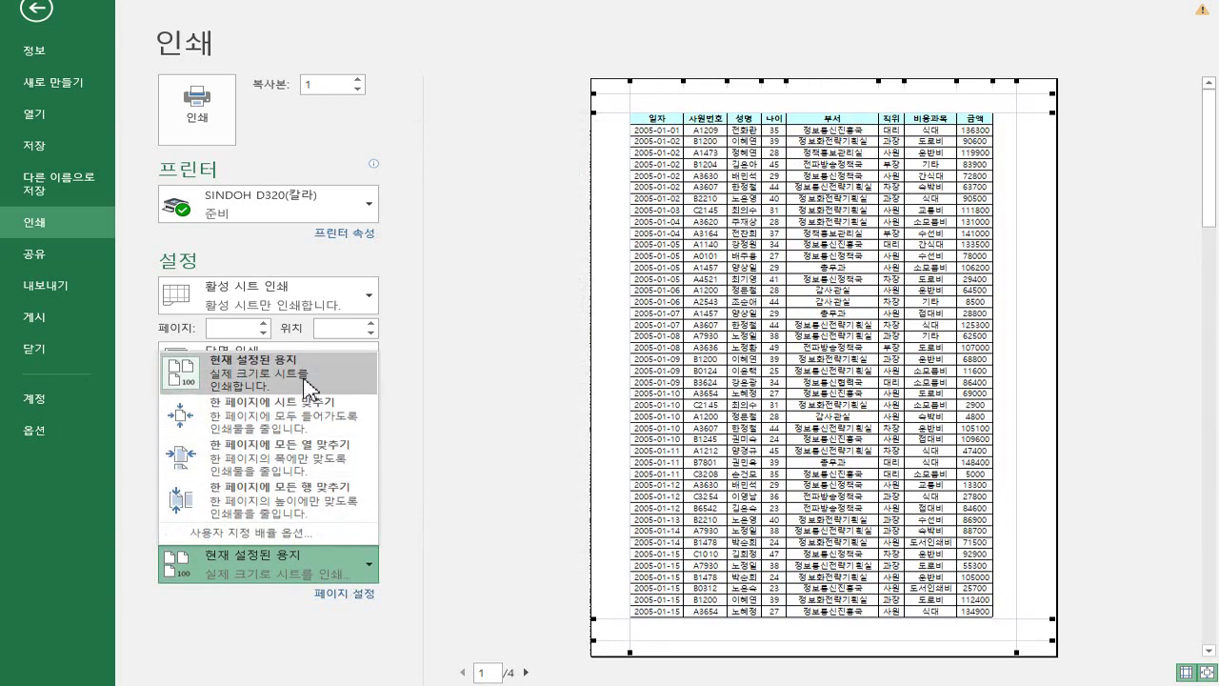
Step: Set the Page Setup scaling to automatic fit (자동 맞춤) with 1 page wide and 1 page tall
left_click(347, 592)
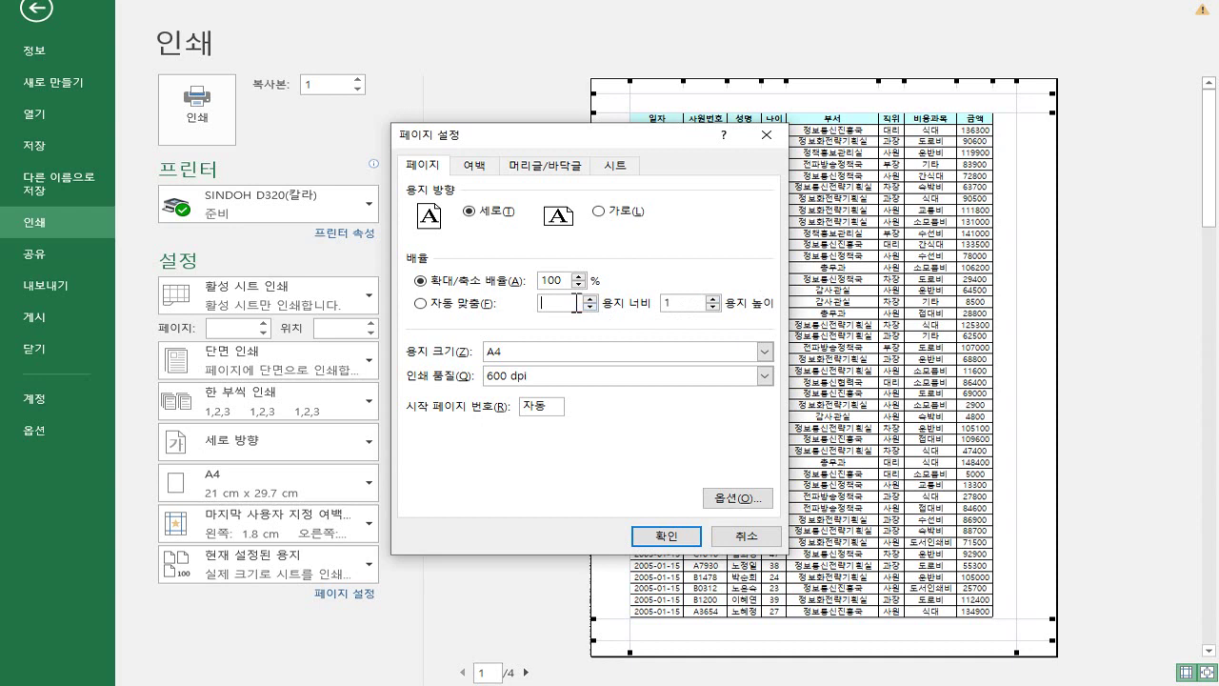
left_click(688, 304)
left_click_drag(604, 136, 398, 72)
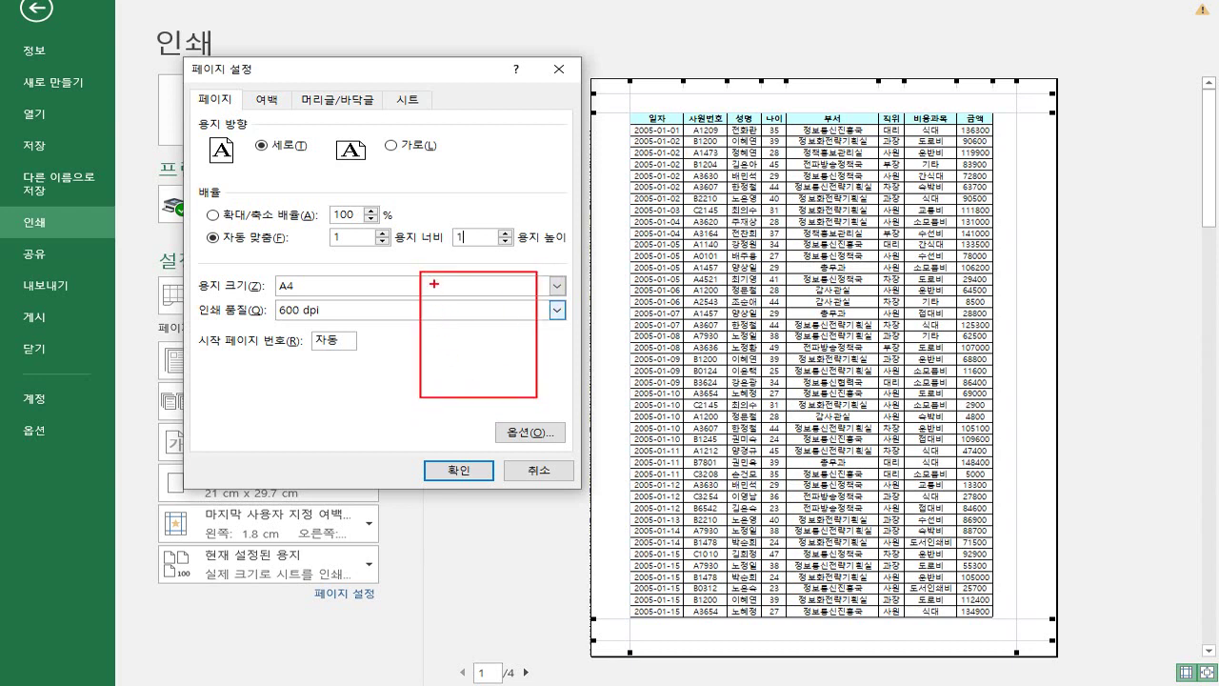
left_click_drag(433, 284, 556, 510)
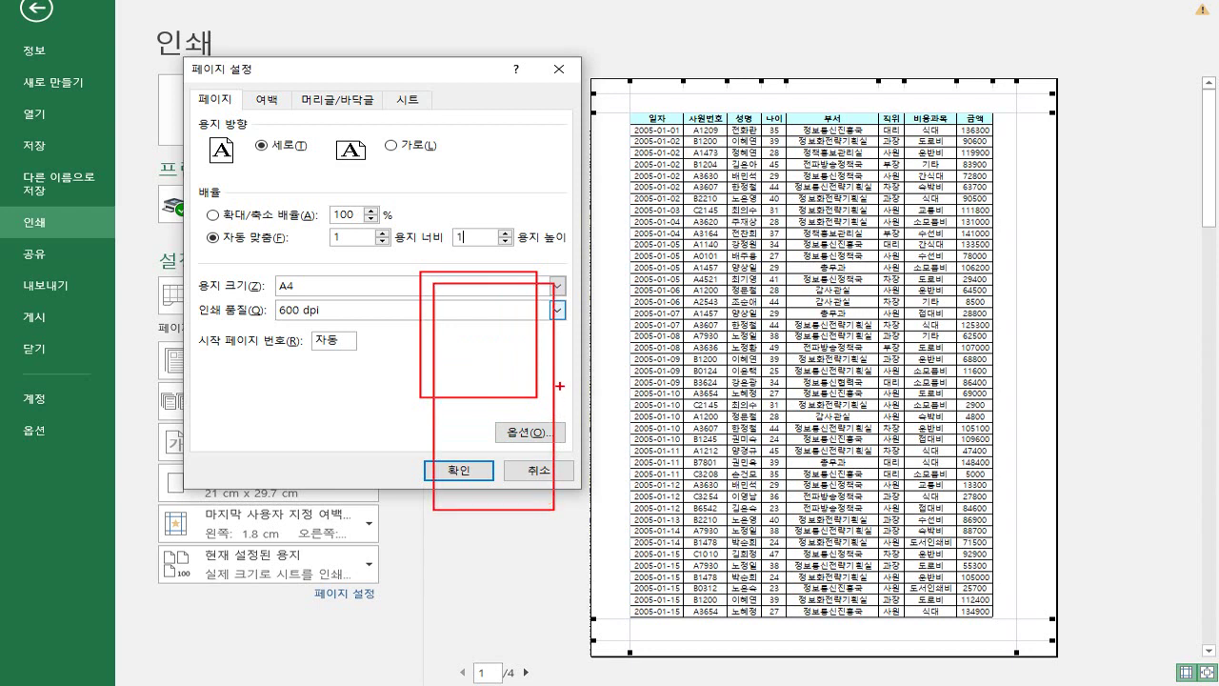
mouse_move(560, 386)
left_mouse_down()
mouse_move(585, 447)
mouse_move(560, 520)
left_mouse_up()
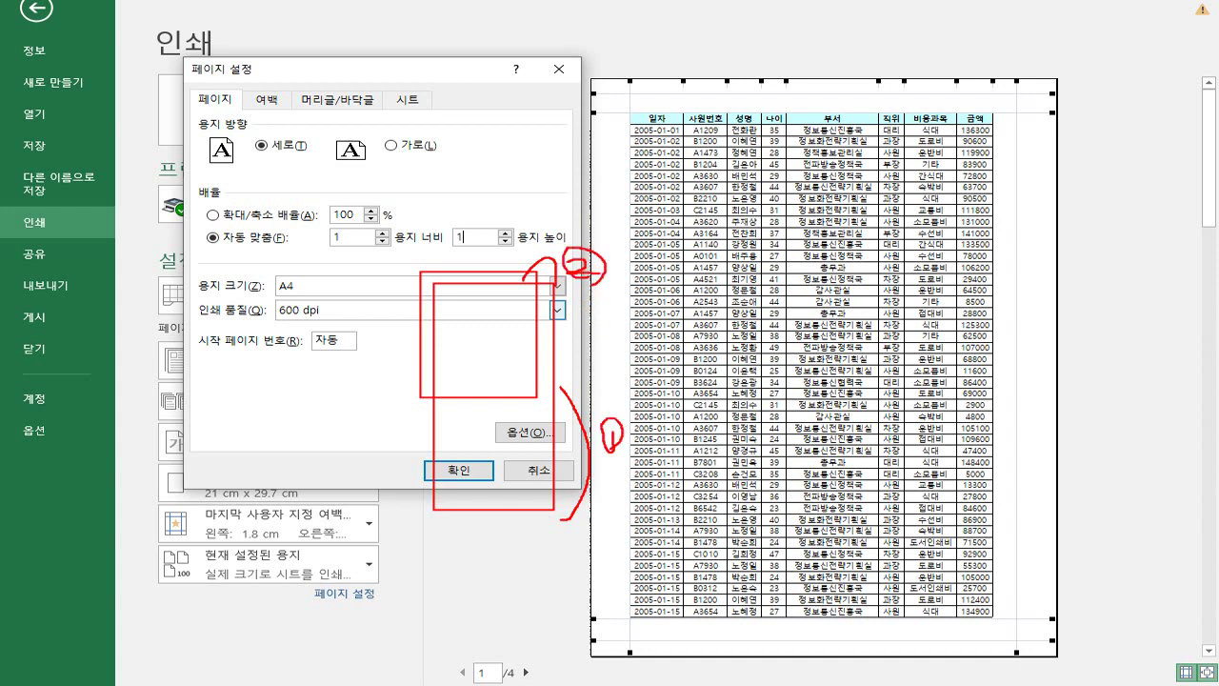
left_click_drag(641, 240, 562, 306)
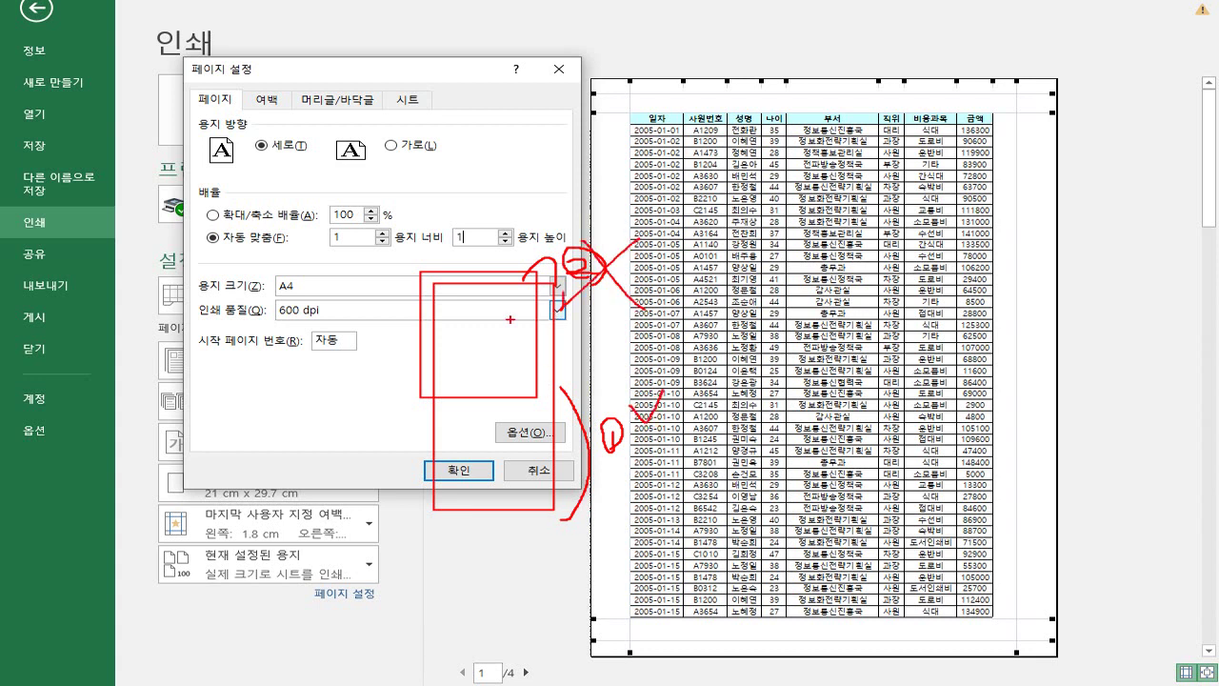
key("Escape")
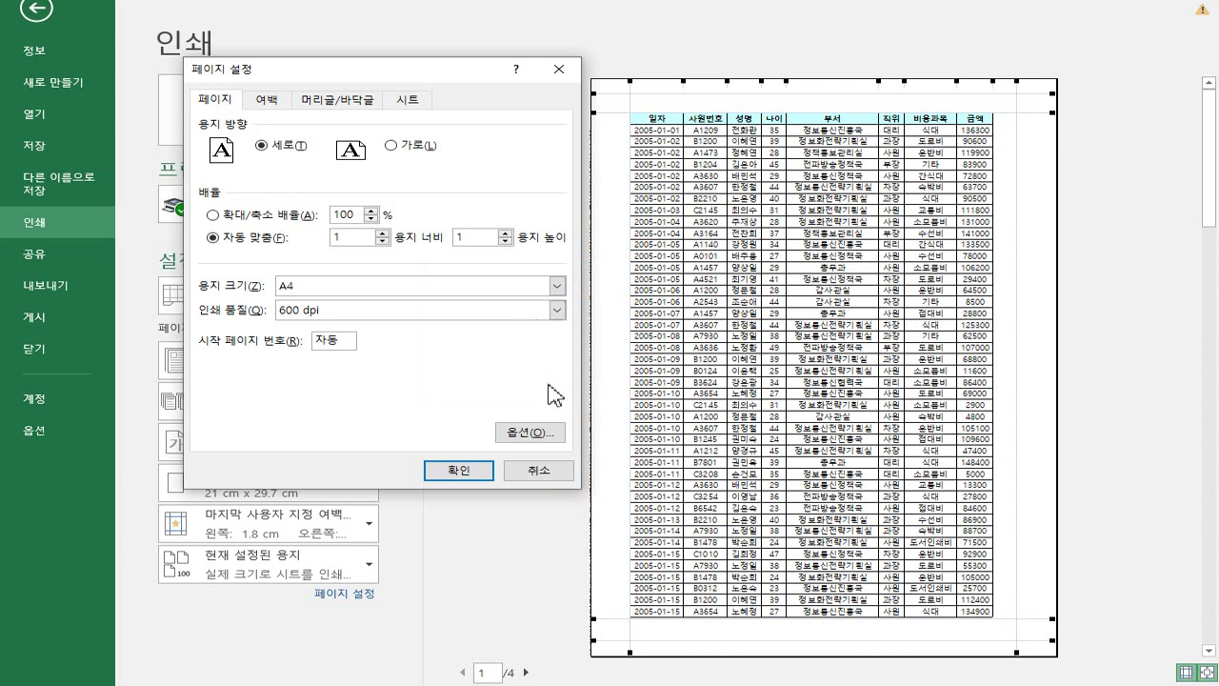
left_click(475, 466)
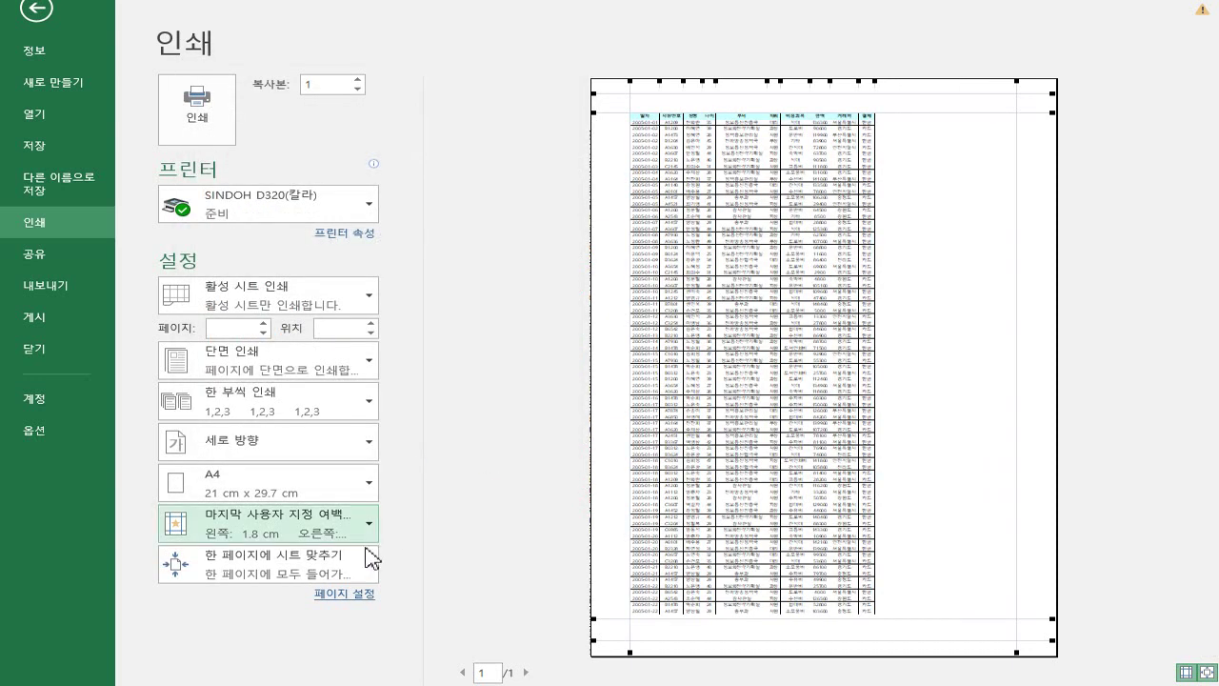
Step: Review the fit values in Page Setup and set the scaling to fit all columns on one page (한 페이지에 모든 열 맞추기)
left_click(358, 596)
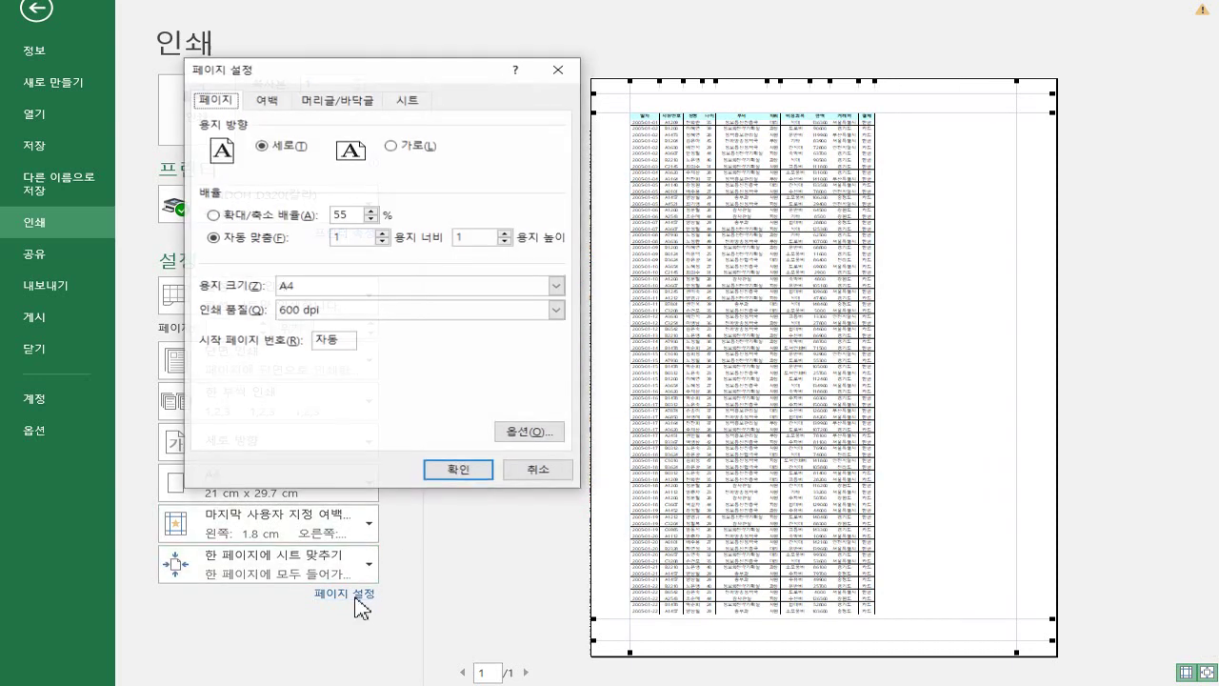
left_click(464, 474)
left_click(369, 569)
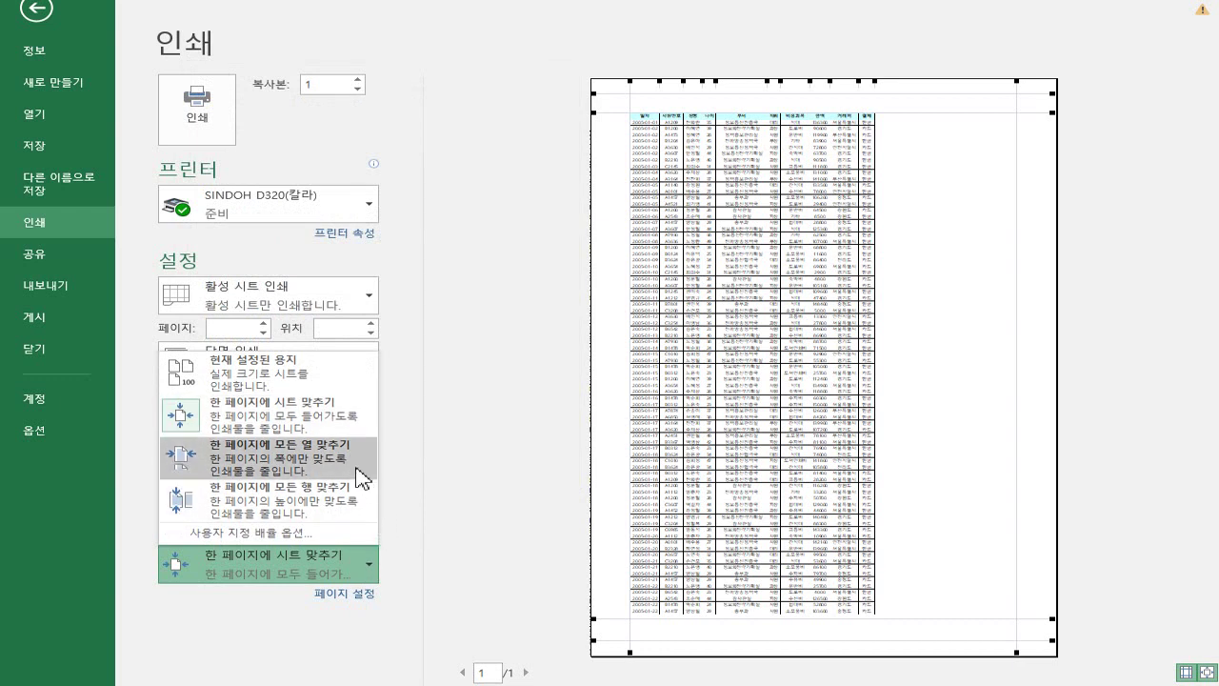
left_click(312, 464)
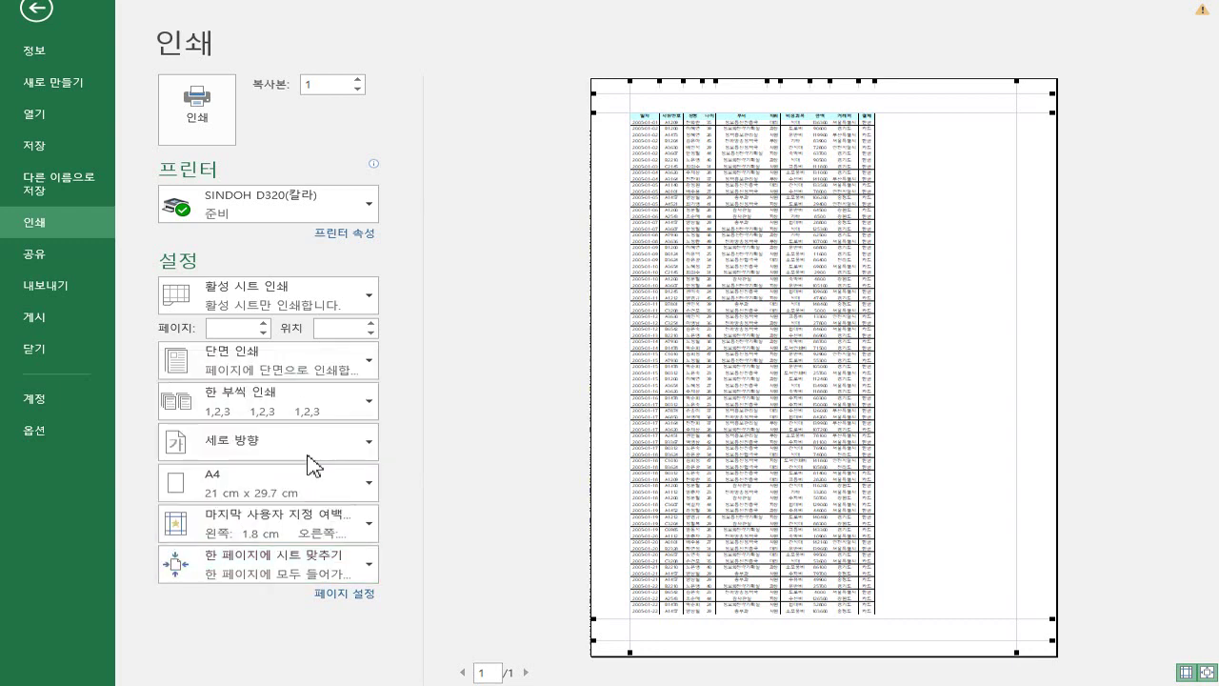
Step: Clear the page width (용지 너비) in the Page Setup automatic fit and set the page height (용지 높이) to 1
left_click(352, 594)
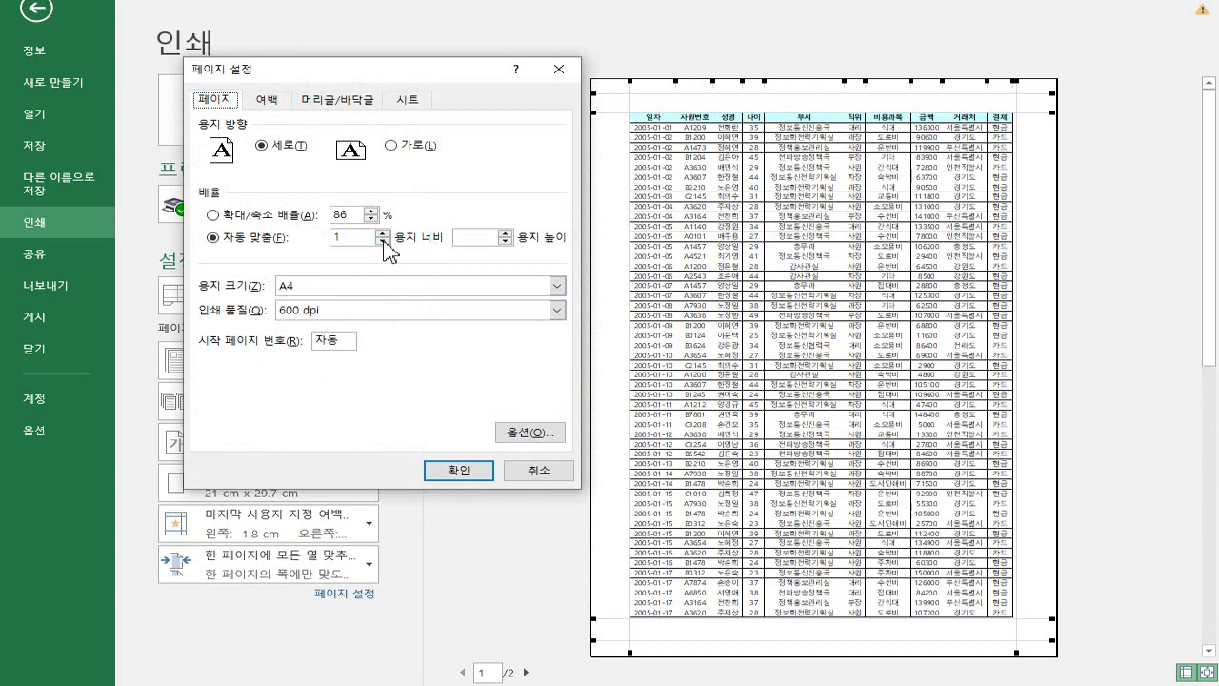
left_click_drag(366, 238, 304, 237)
type("1")
key("BackSpace")
left_click(286, 233)
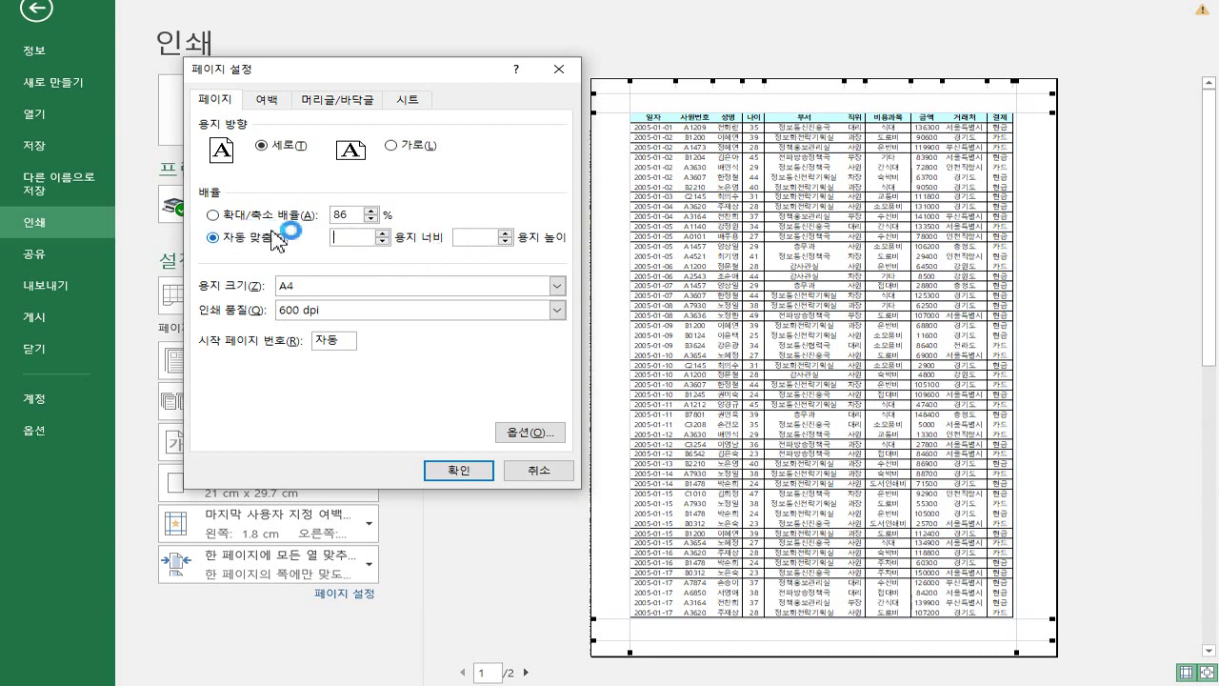
left_click(462, 237)
type("1")
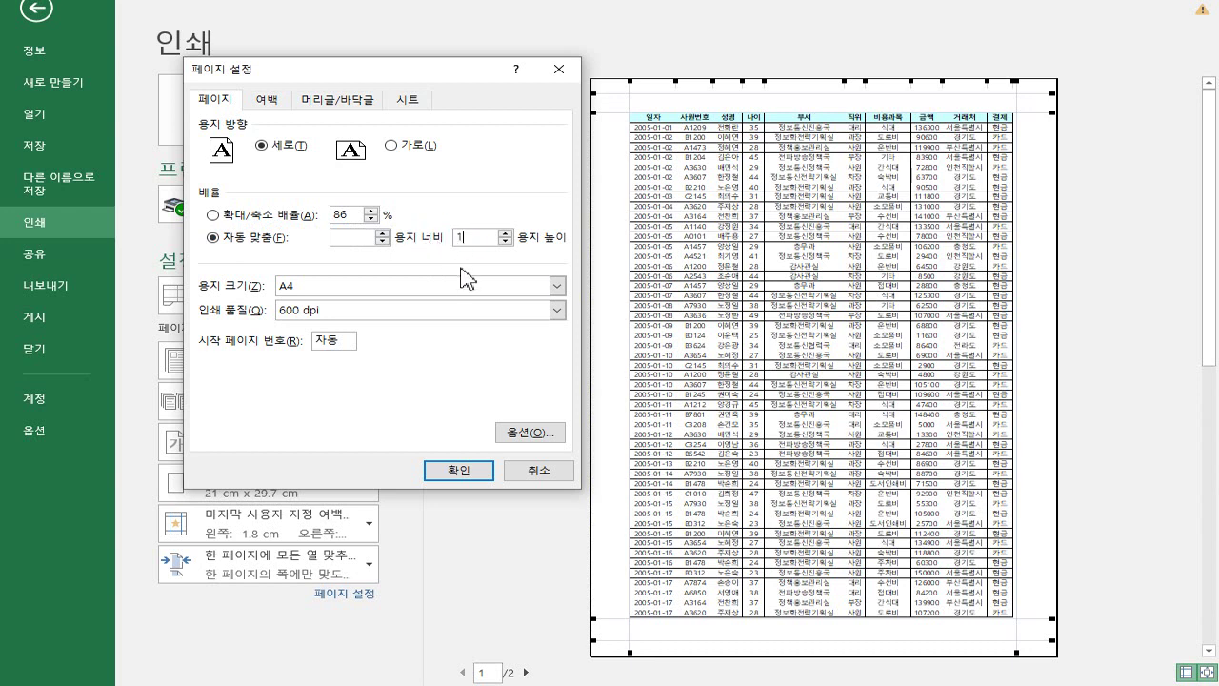
left_click(468, 474)
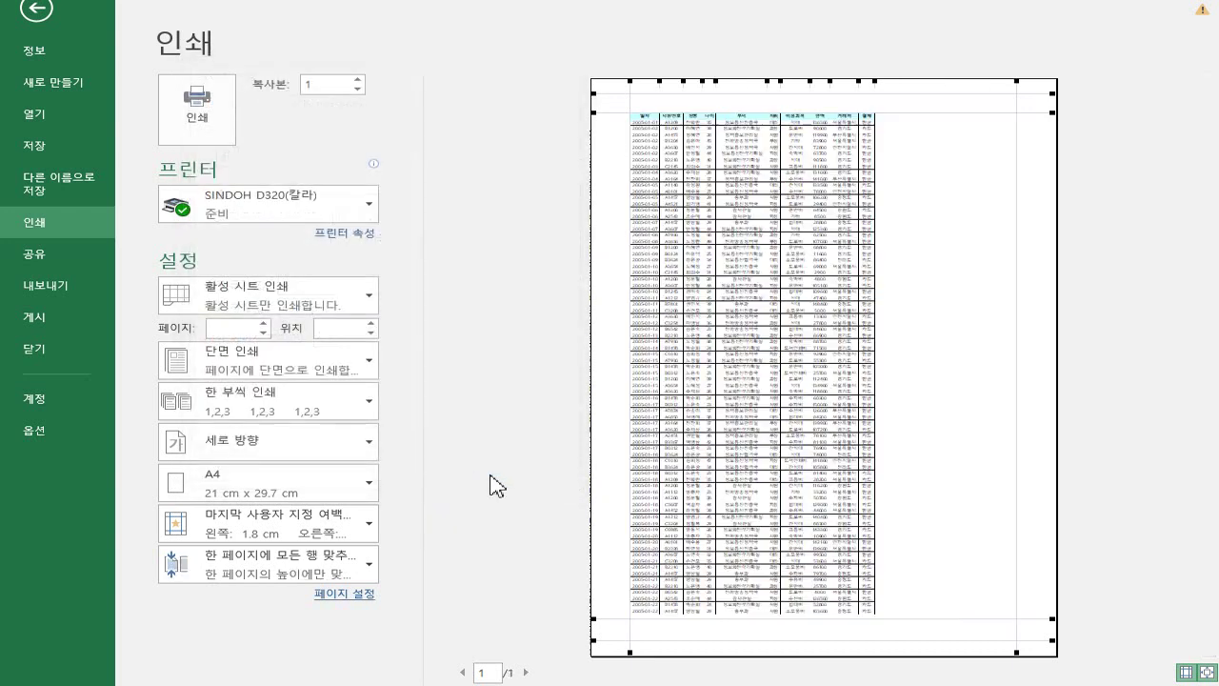
Step: Set the automatic fit's page width (용지 너비) to 1 in Page Setup and recheck the fit values
left_click(347, 596)
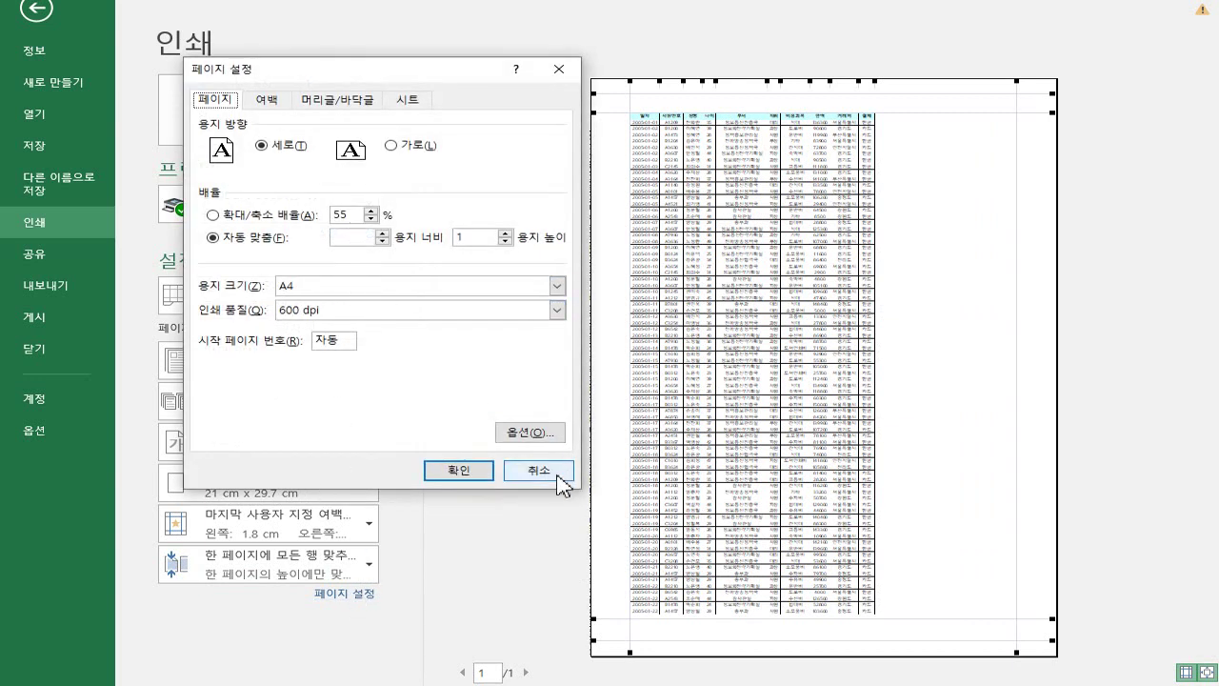
left_click(365, 240)
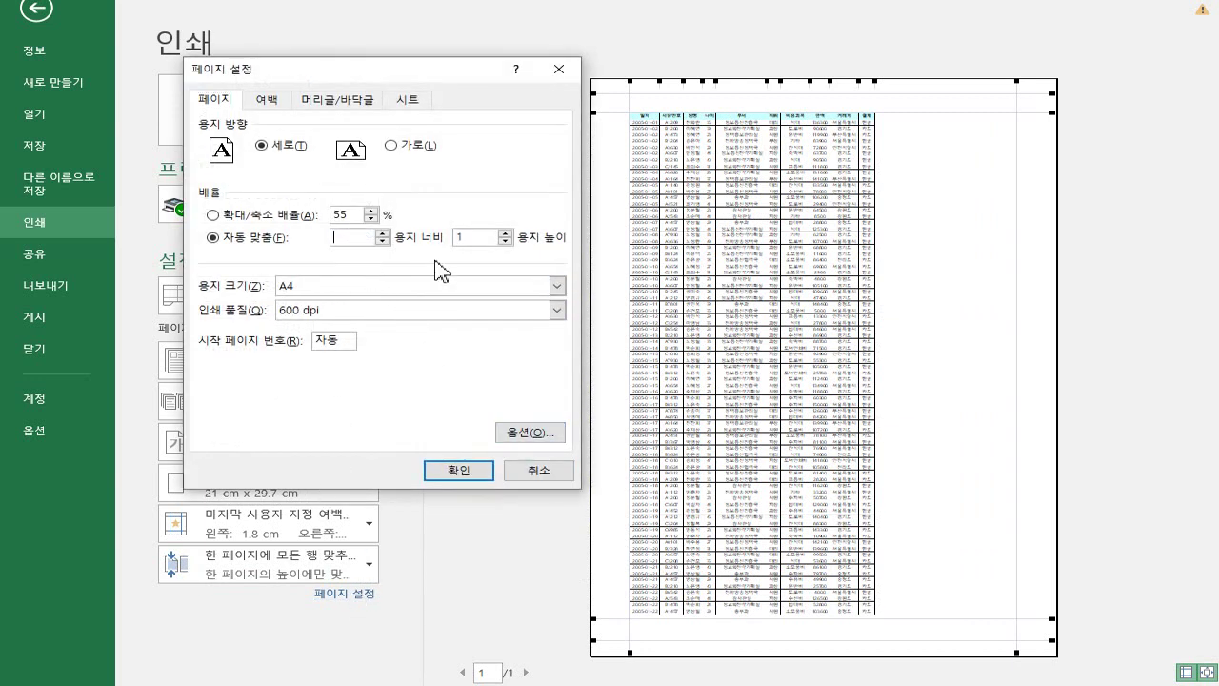
type("1")
left_click(459, 471)
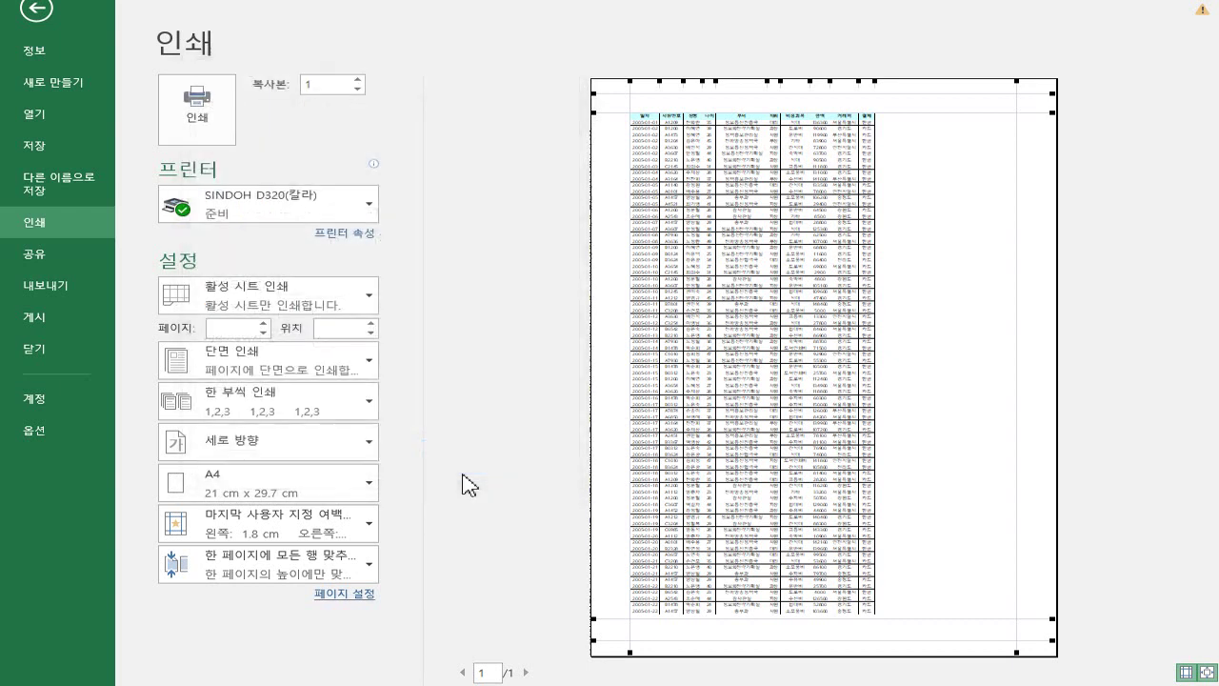
left_click(358, 591)
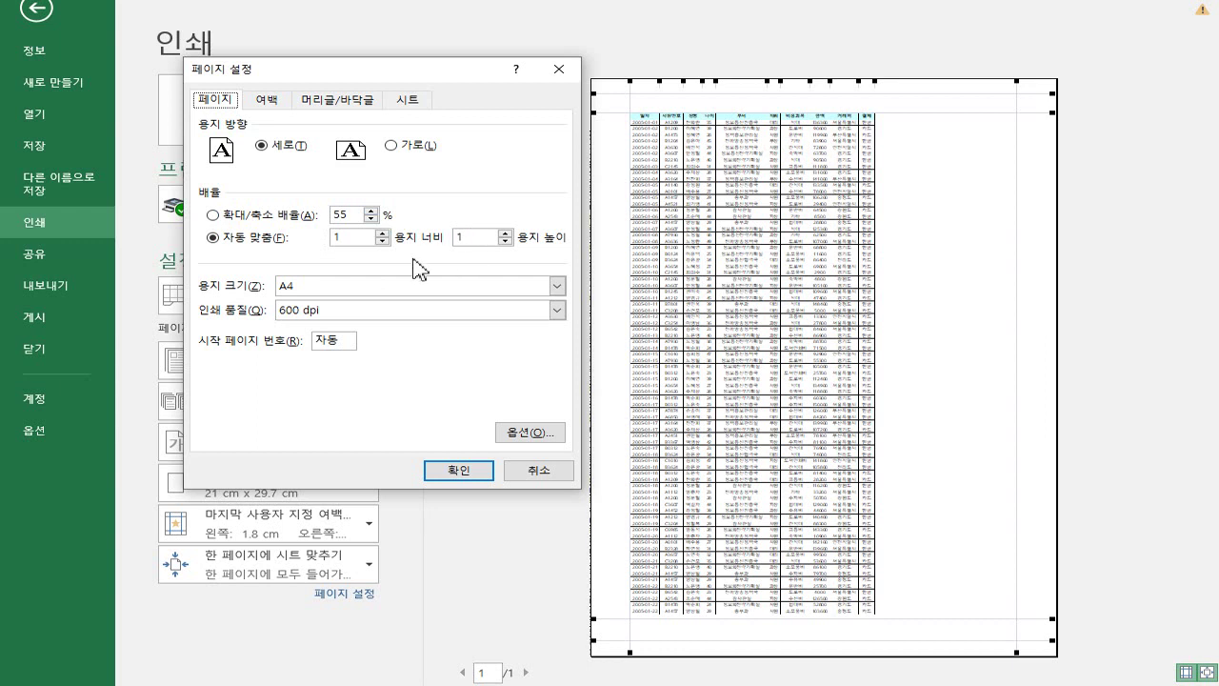
left_click(539, 470)
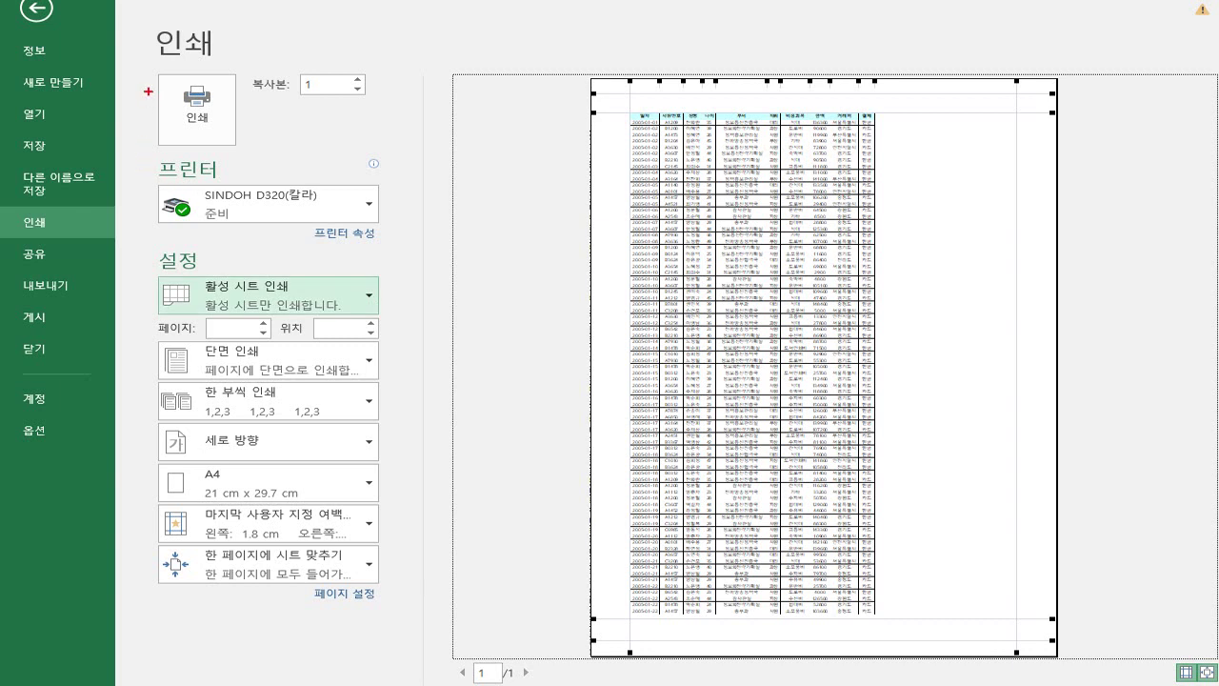
Step: Restore the sheet's print scale (확대/축소 배율) to 100% in Page Setup and check the active scaling option
mouse_move(156, 71)
left_mouse_down()
mouse_move(440, 602)
mouse_move(399, 613)
left_mouse_up()
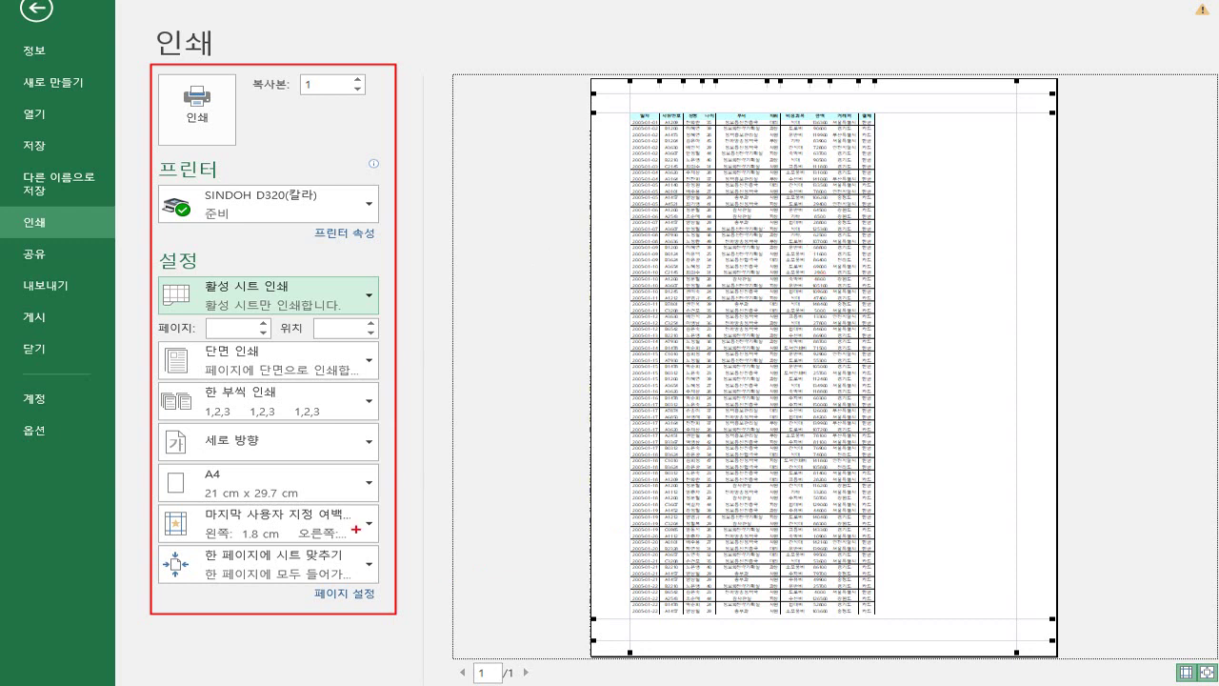
left_click(348, 593)
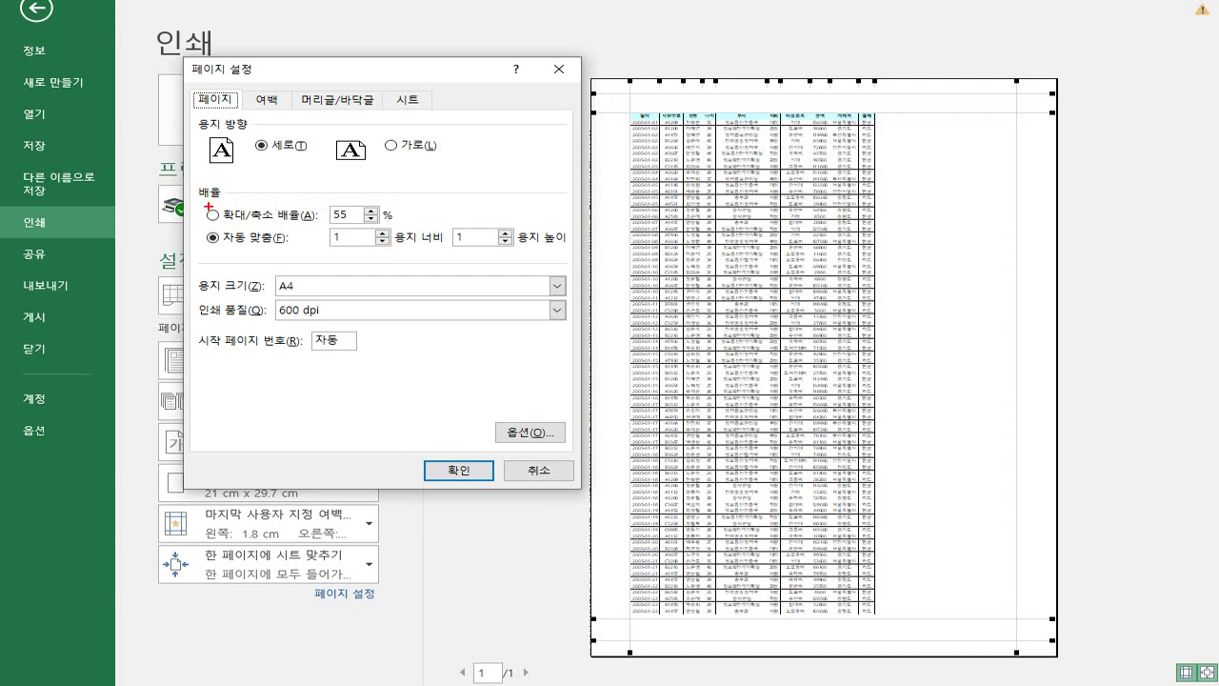
mouse_move(197, 206)
left_mouse_down()
mouse_move(615, 265)
mouse_move(570, 261)
left_mouse_up()
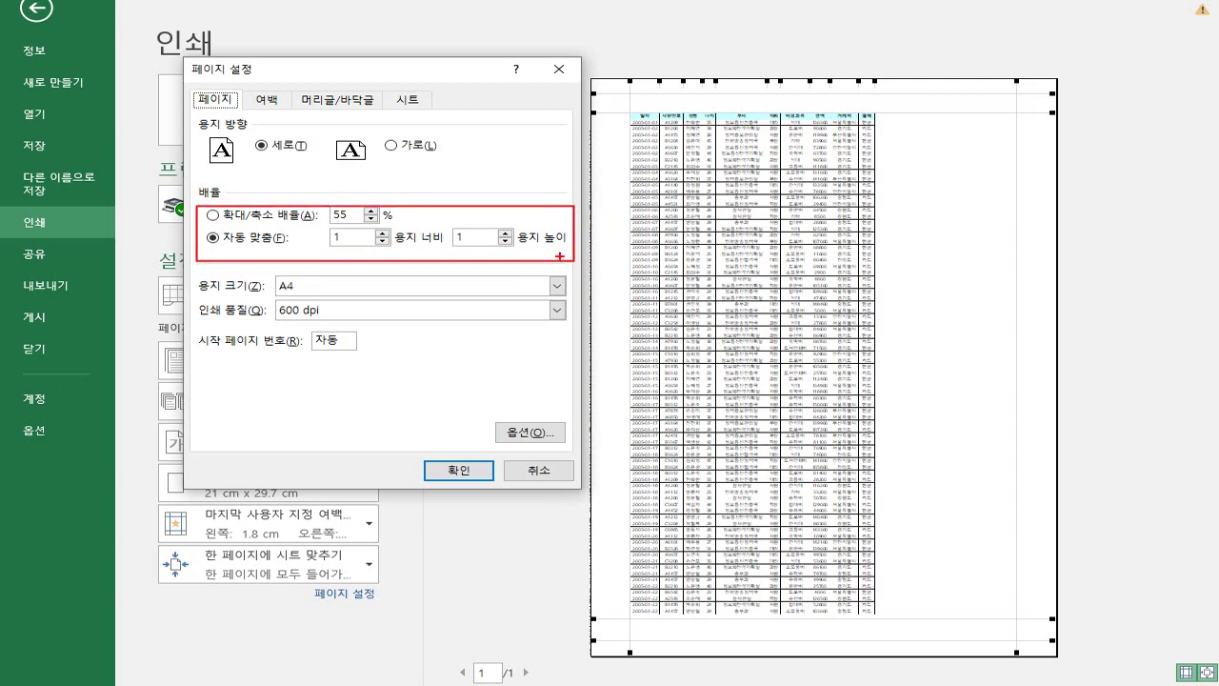
key("Escape")
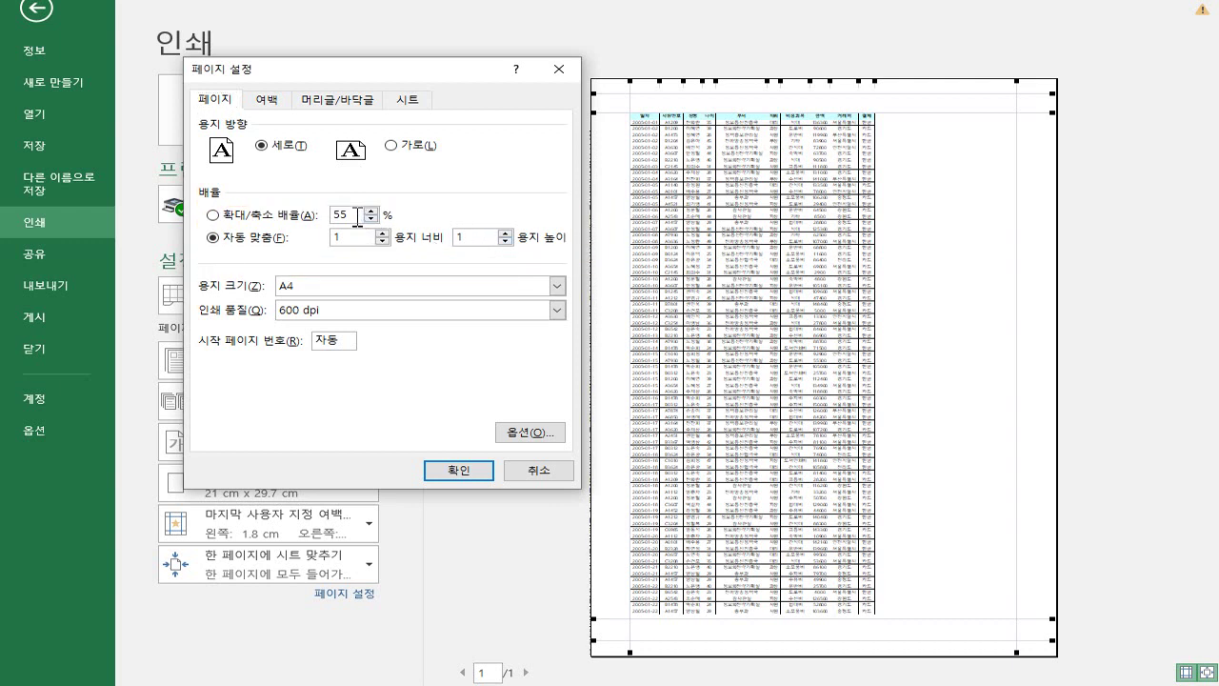
left_click_drag(359, 218, 322, 216)
left_click(459, 470)
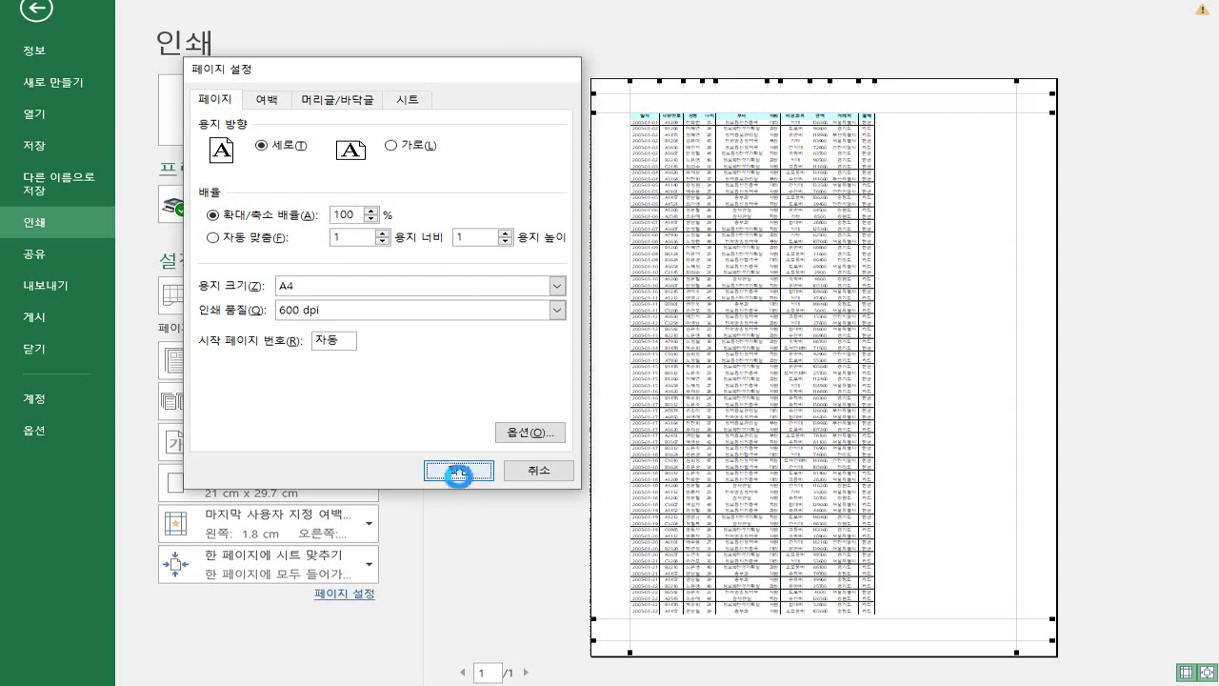
left_click(362, 574)
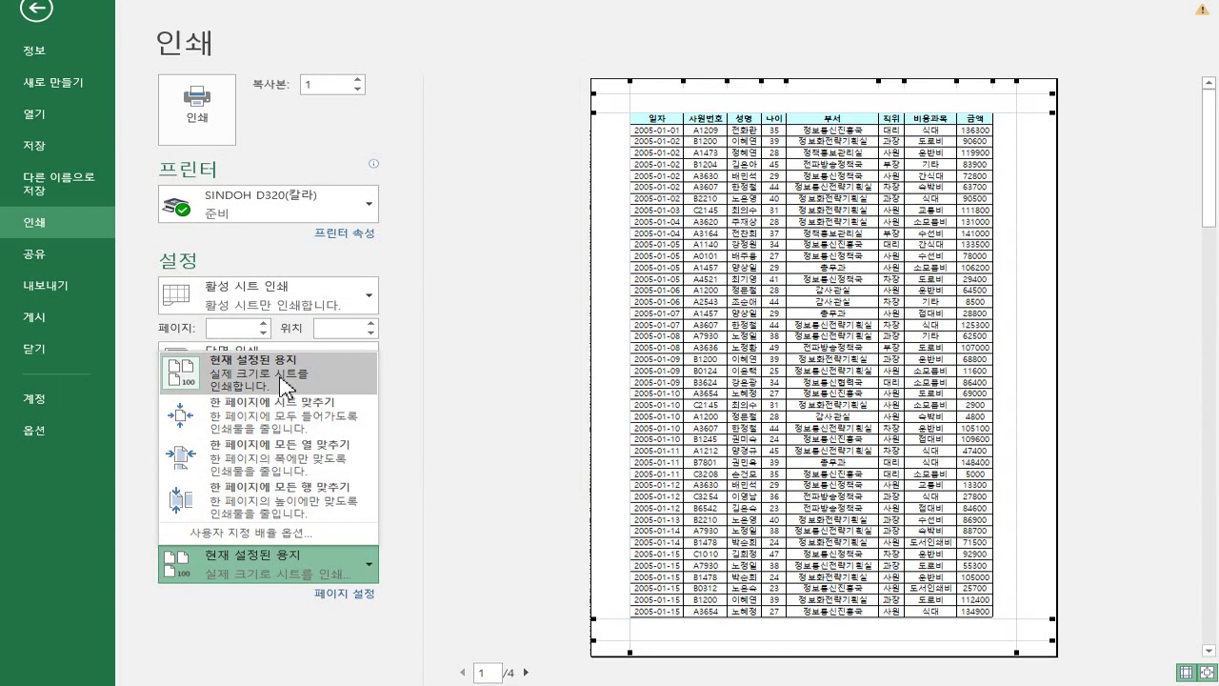
left_click(495, 374)
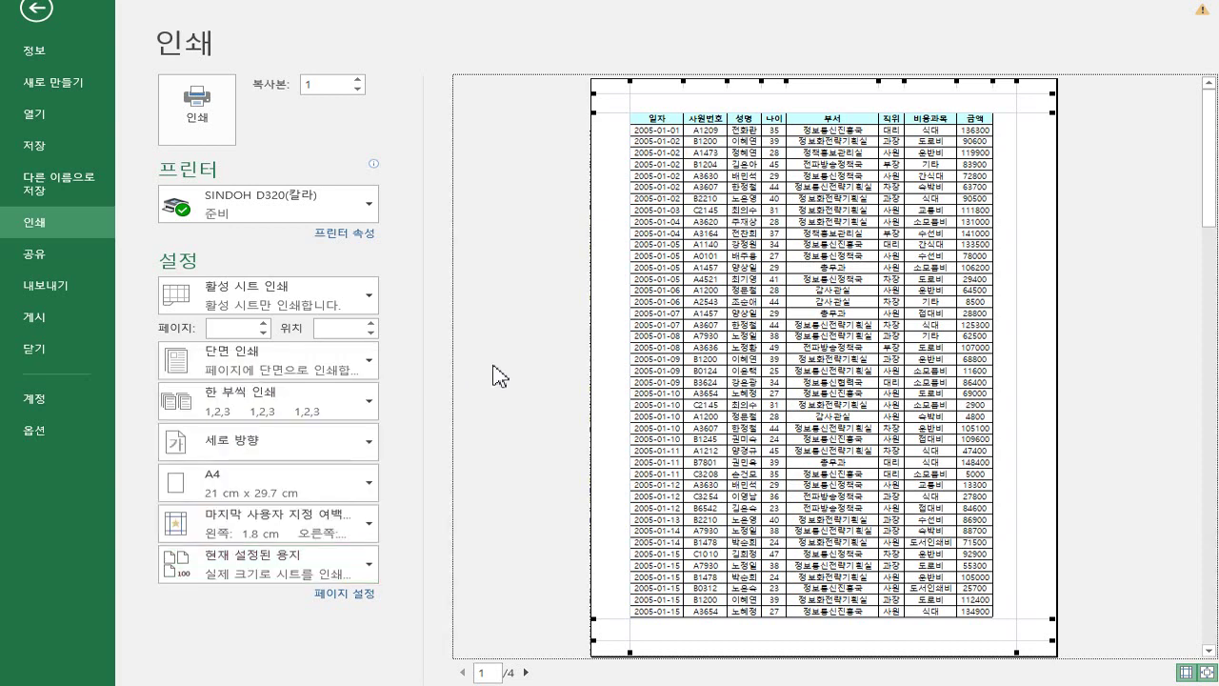